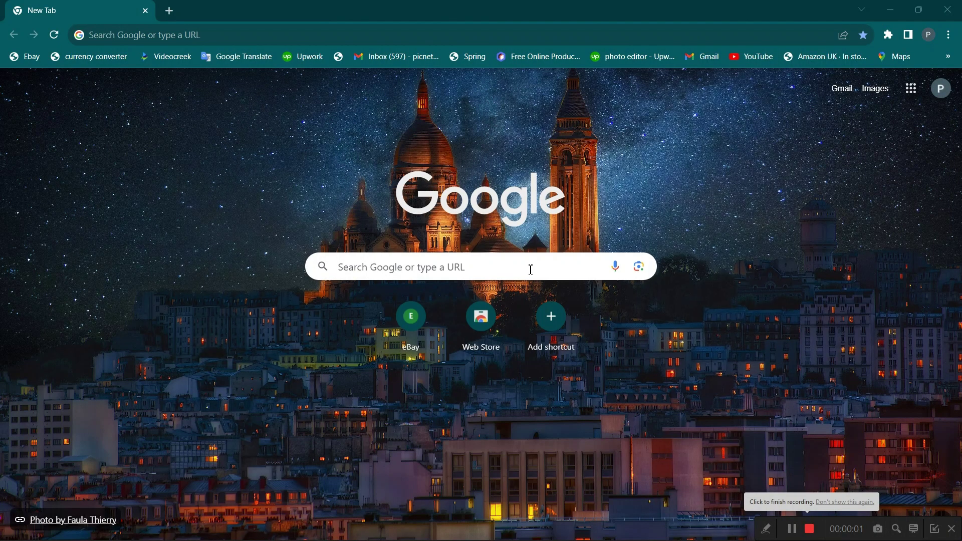
Step: Search Google for chat gpt and open the ChatGPT website
{"action": "left_click", "coordinate": [531, 268]}
{"action": "type", "text": "chat"}
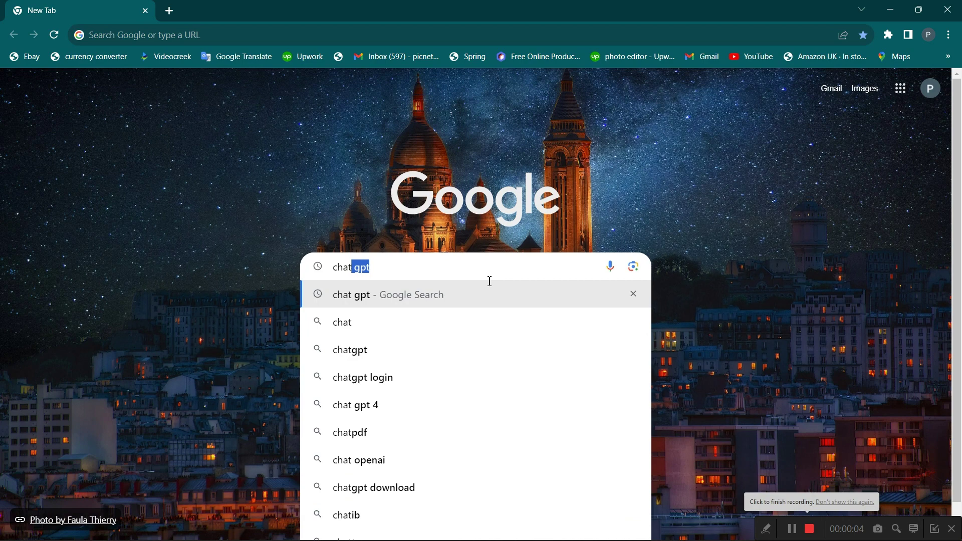
{"action": "left_click", "coordinate": [465, 300]}
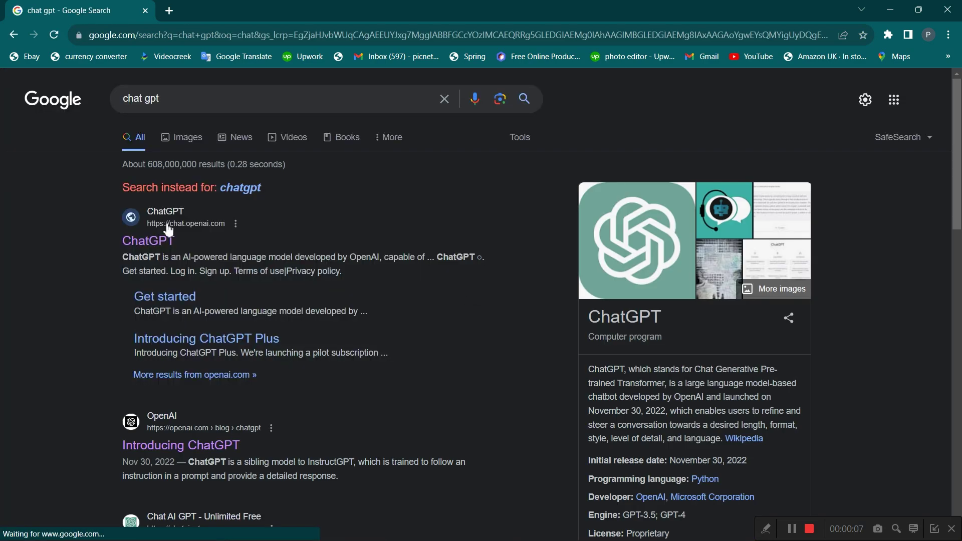
{"action": "left_click", "coordinate": [141, 243]}
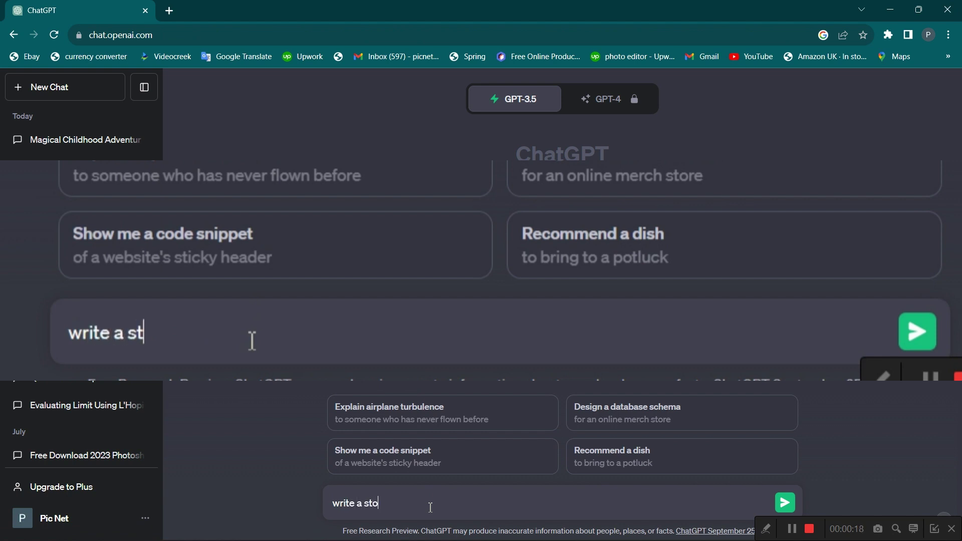
Step: Request a 100-word story about a boy and bird, then ask for per-sentence image prompts
{"action": "type", "text": "g boy and bird"}
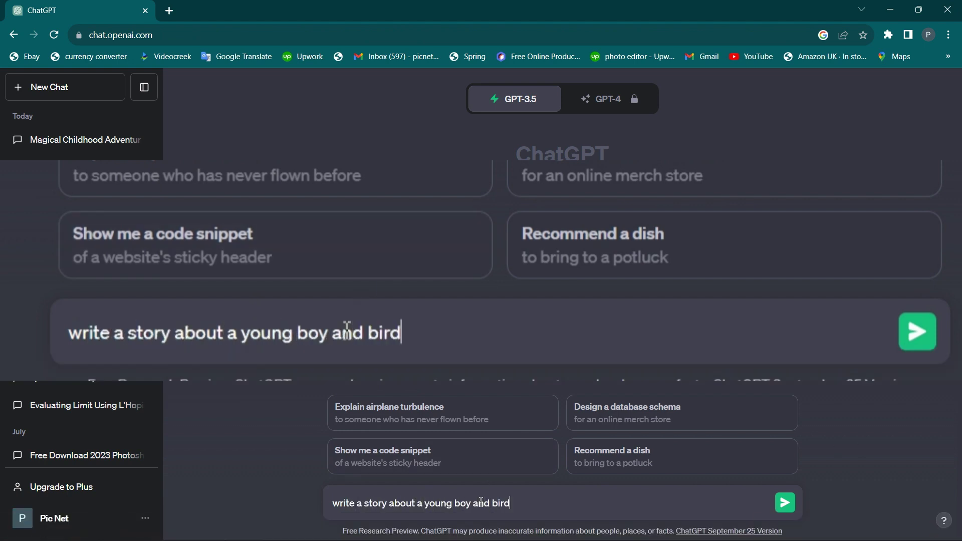
{"action": "type", "text": " in out 100 words"}
{"action": "key", "text": "Return"}
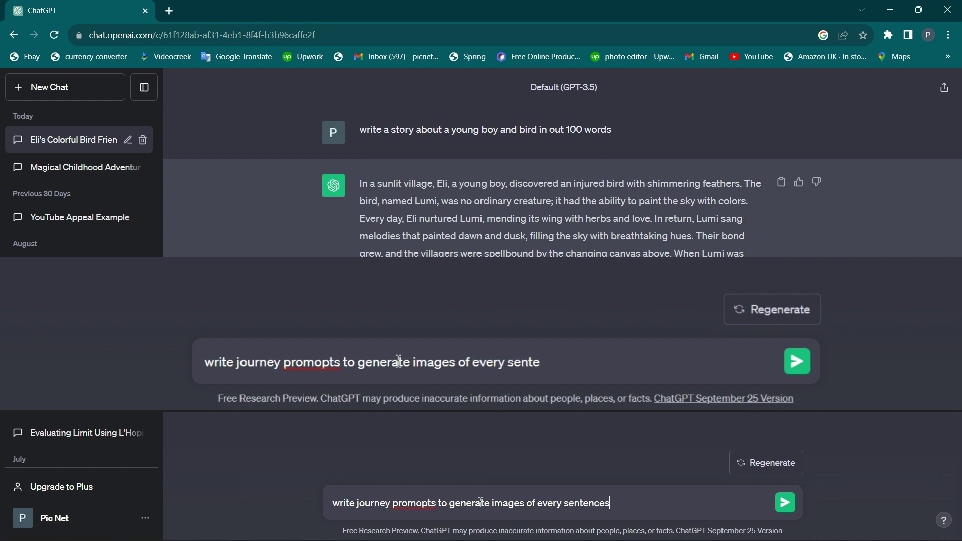
{"action": "type", "text": "ry"}
{"action": "key", "text": "Return"}
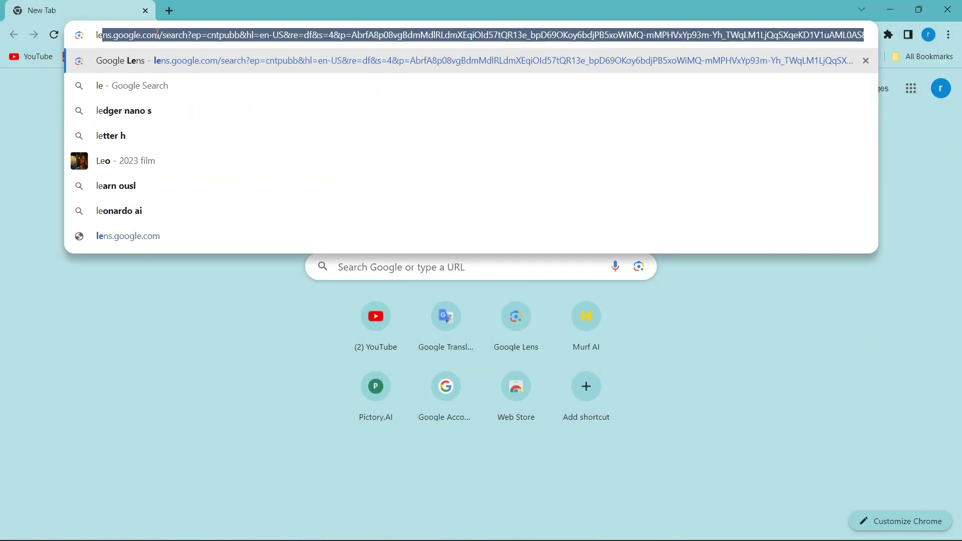
Step: Find Leonardo.Ai on Google and create an account by signing up with Google
{"action": "type", "text": "ai"}
{"action": "key", "text": "Return"}
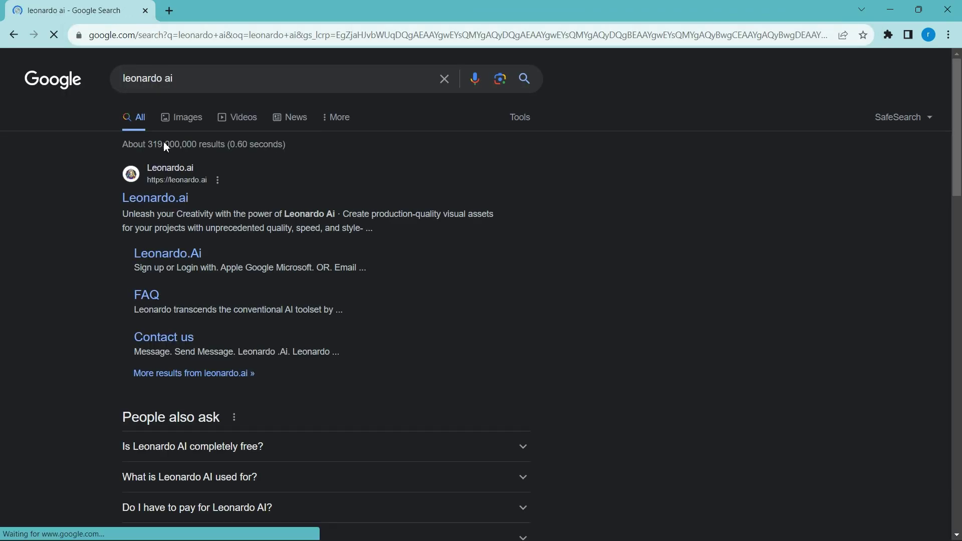
{"action": "left_click", "coordinate": [181, 213]}
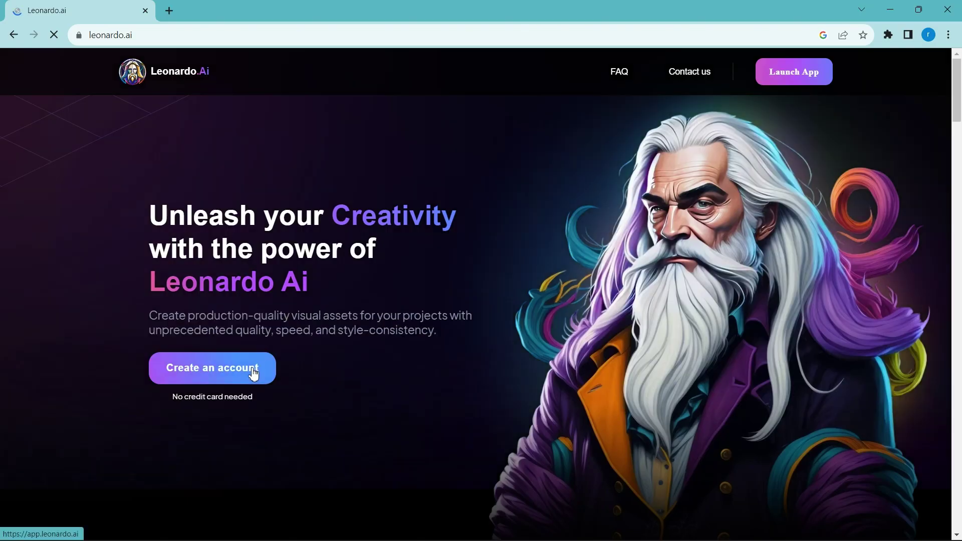
{"action": "left_click", "coordinate": [253, 374]}
{"action": "left_click", "coordinate": [232, 252]}
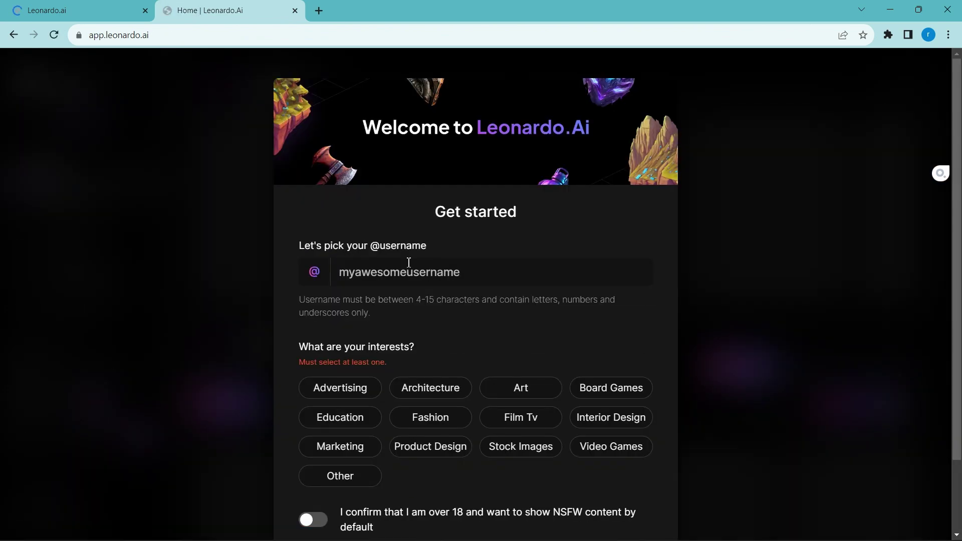
Step: Choose Art as an onboarding interest, finish the welcome tour, and dismiss the Elements popup
{"action": "left_click", "coordinate": [552, 389]}
{"action": "scroll", "coordinate": [472, 230], "scroll_direction": "down", "scroll_amount": 2}
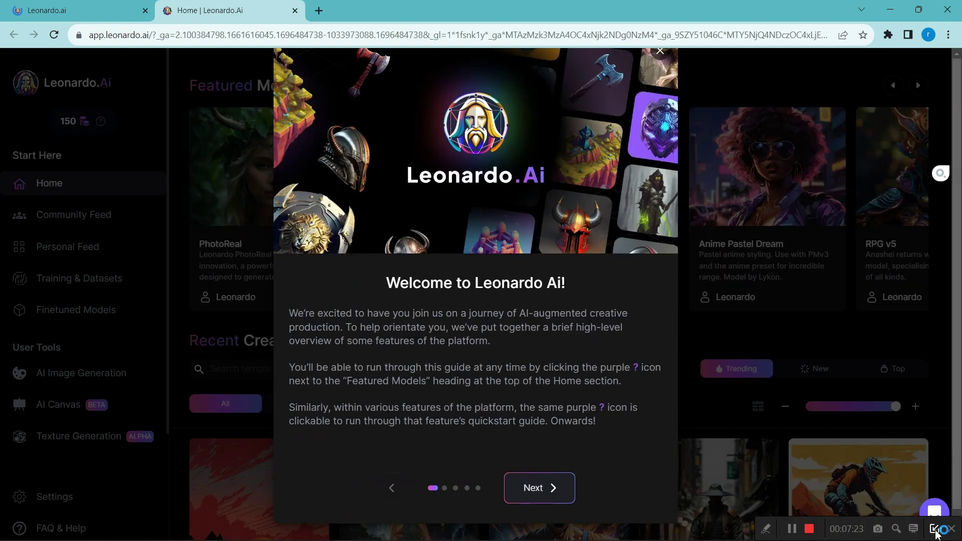
{"action": "left_click", "coordinate": [934, 529]}
{"action": "left_click", "coordinate": [555, 489]}
{"action": "left_click", "coordinate": [554, 489]}
{"action": "left_click", "coordinate": [555, 489]}
{"action": "left_click", "coordinate": [554, 489]}
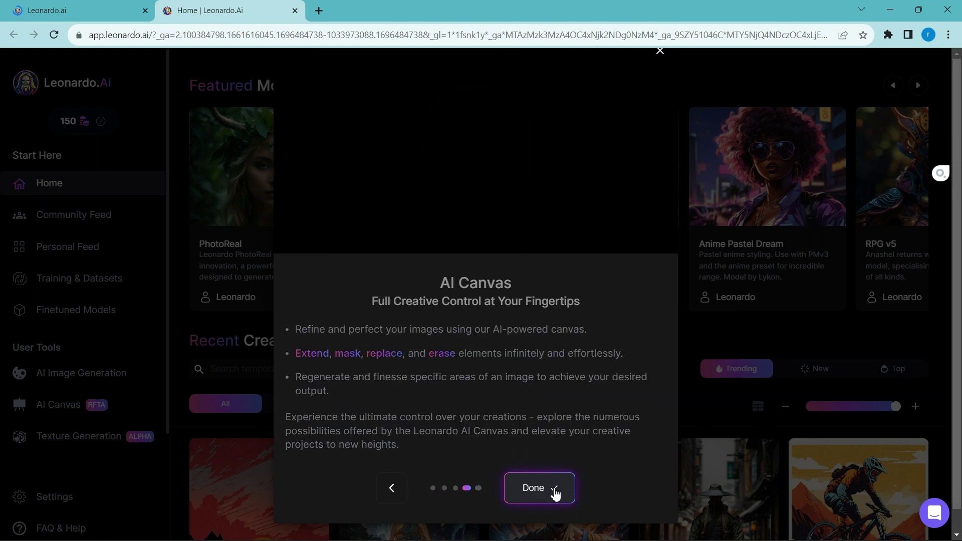
{"action": "left_click", "coordinate": [554, 490]}
{"action": "left_click", "coordinate": [444, 440]}
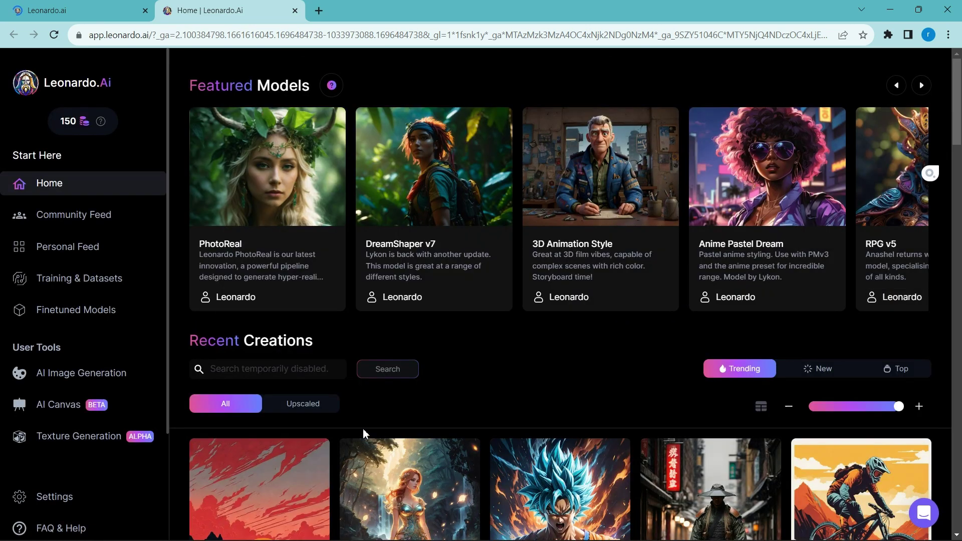
Step: In AI Image Generation, set the aspect ratio to 16:9 (912 × 512 px)
{"action": "left_click", "coordinate": [106, 379]}
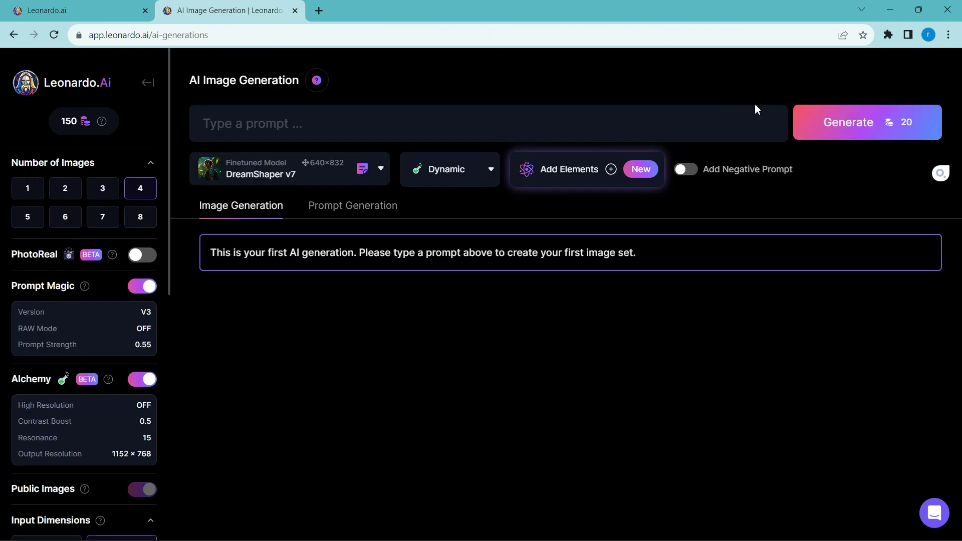
{"action": "left_click_drag", "start_coordinate": [168, 251], "coordinate": [173, 428]}
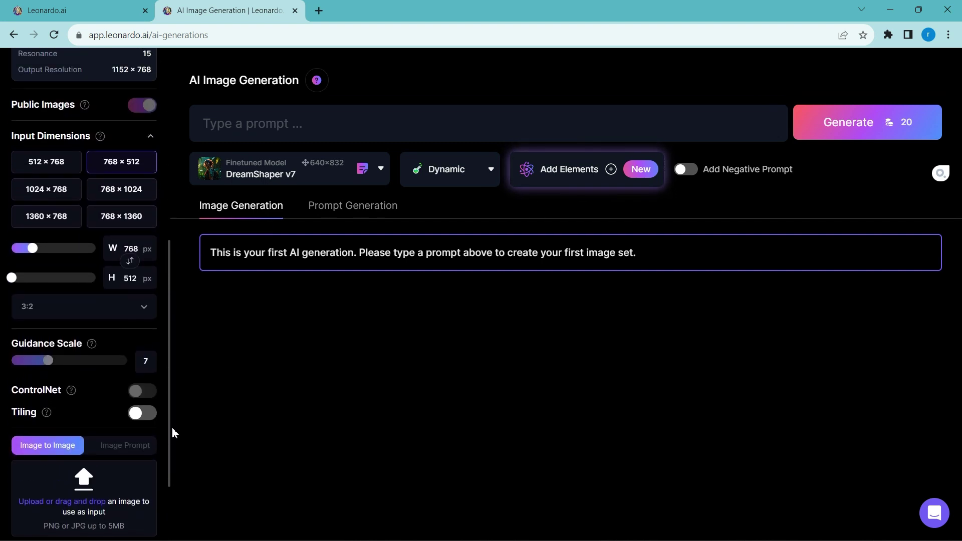
{"action": "left_click", "coordinate": [143, 311]}
{"action": "left_click", "coordinate": [59, 377]}
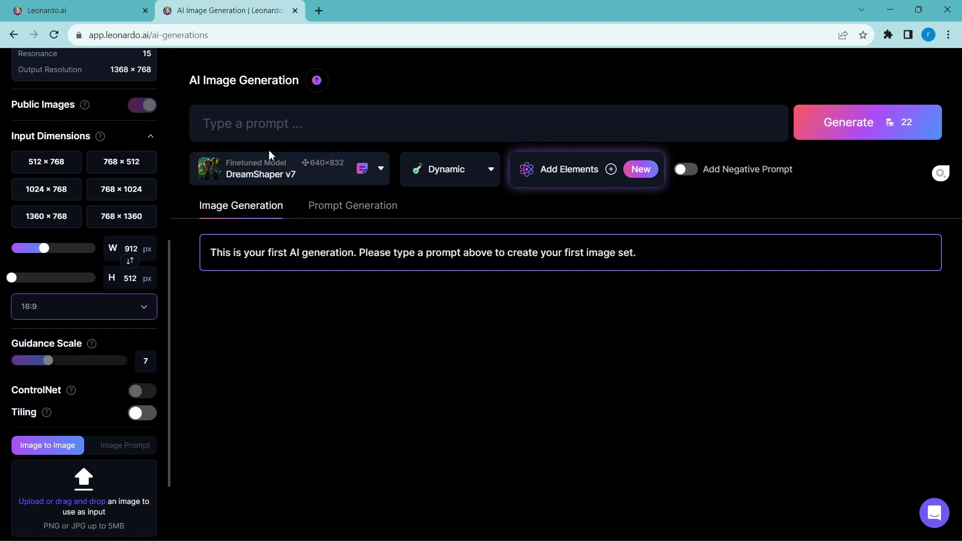
{"action": "key", "text": "alt+Tab"}
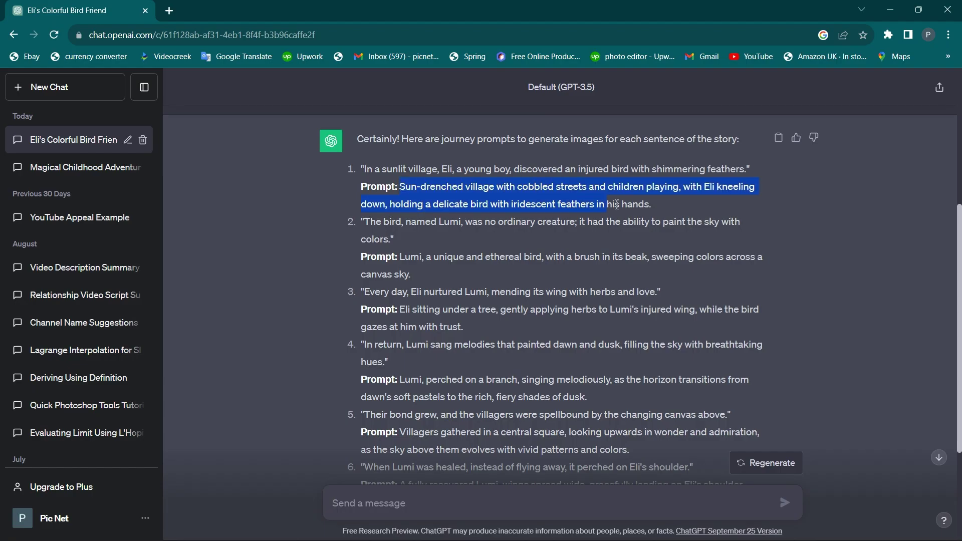
Step: Copy the first village-scene prompt from ChatGPT into Leonardo and generate its images
{"action": "right_click", "coordinate": [618, 194]}
{"action": "left_click", "coordinate": [627, 199]}
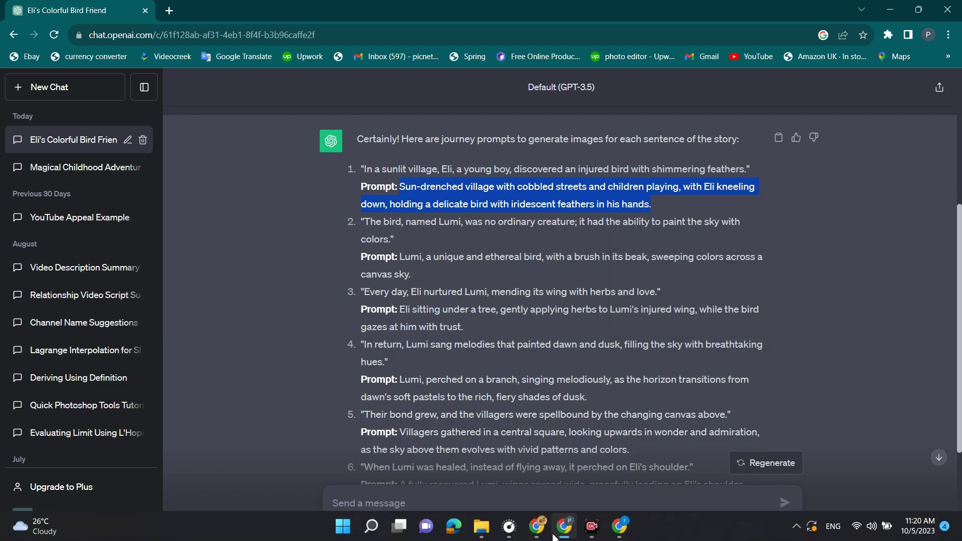
{"action": "left_click", "coordinate": [623, 528]}
{"action": "right_click", "coordinate": [245, 125]}
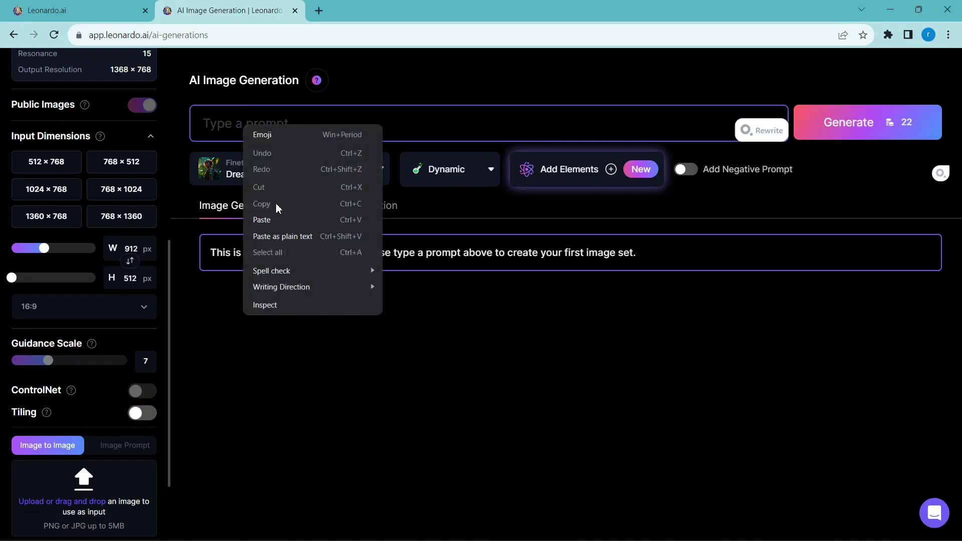
{"action": "left_click", "coordinate": [256, 219]}
{"action": "left_click", "coordinate": [850, 128]}
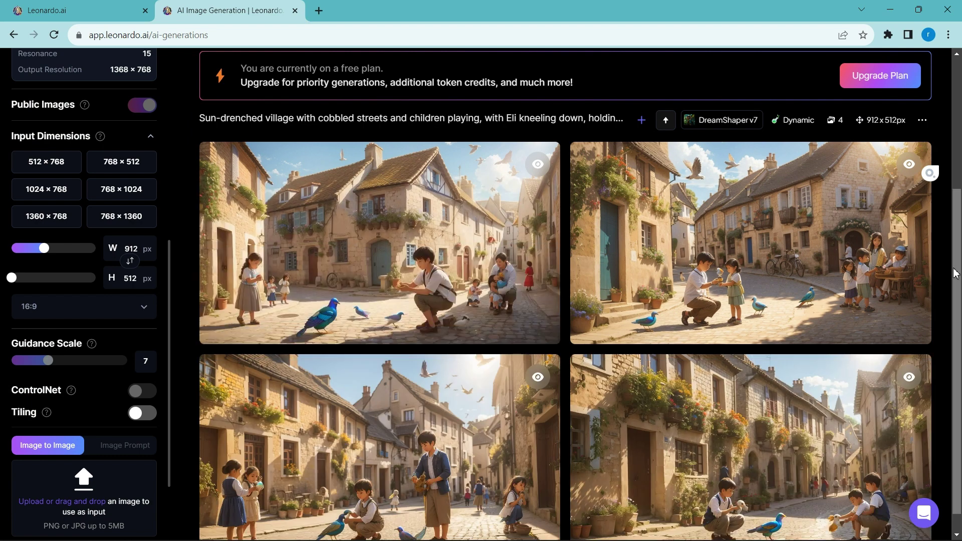
{"action": "scroll", "coordinate": [958, 270], "scroll_direction": "down", "scroll_amount": 1}
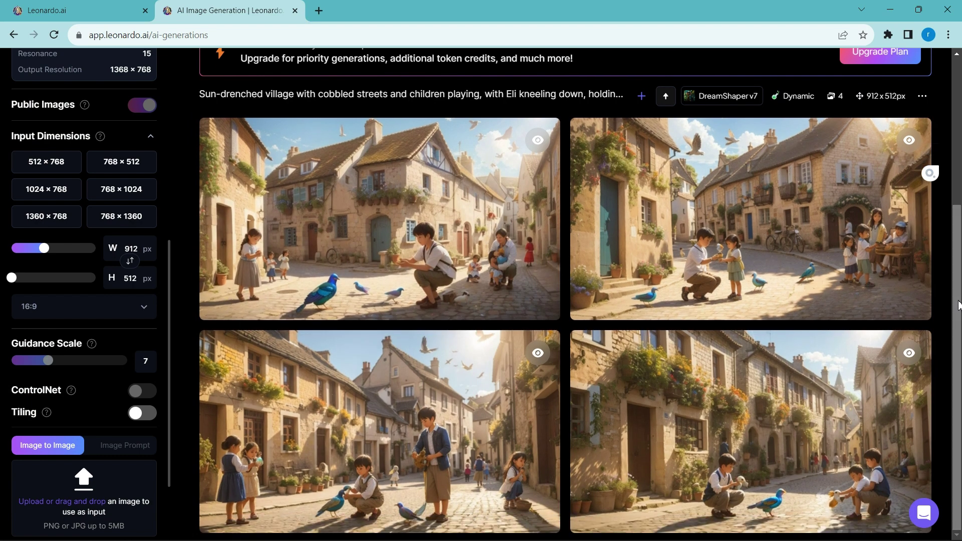
{"action": "mouse_move", "coordinate": [329, 296]}
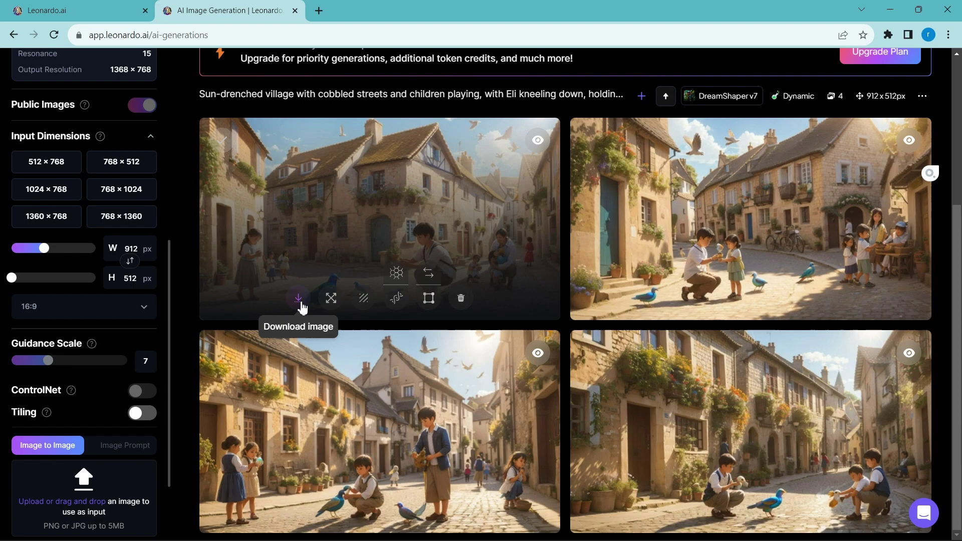
Step: Paste the second prompt, Lumi painting the sky, into Leonardo and generate images
{"action": "key", "text": "alt+Tab"}
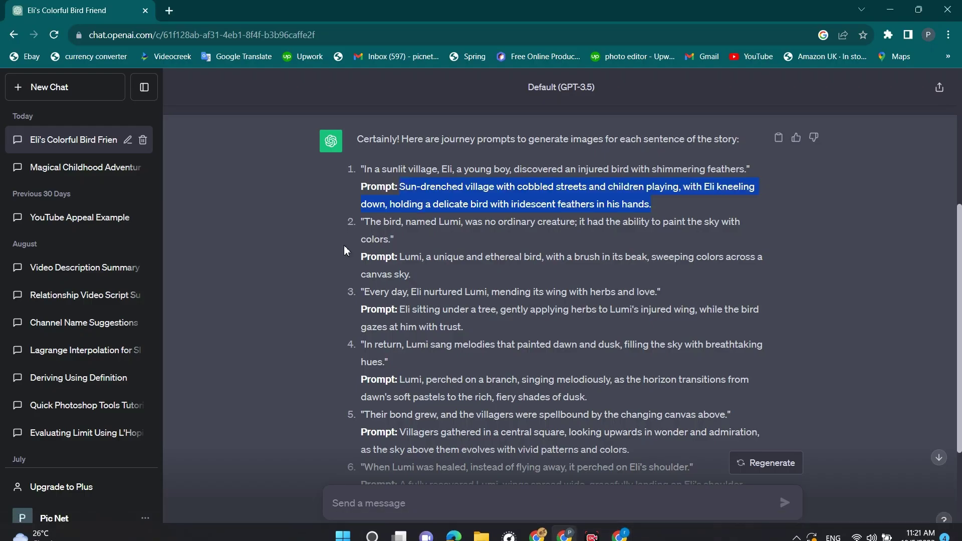
{"action": "left_click_drag", "start_coordinate": [401, 258], "coordinate": [435, 280]}
{"action": "key", "text": "ctrl+c"}
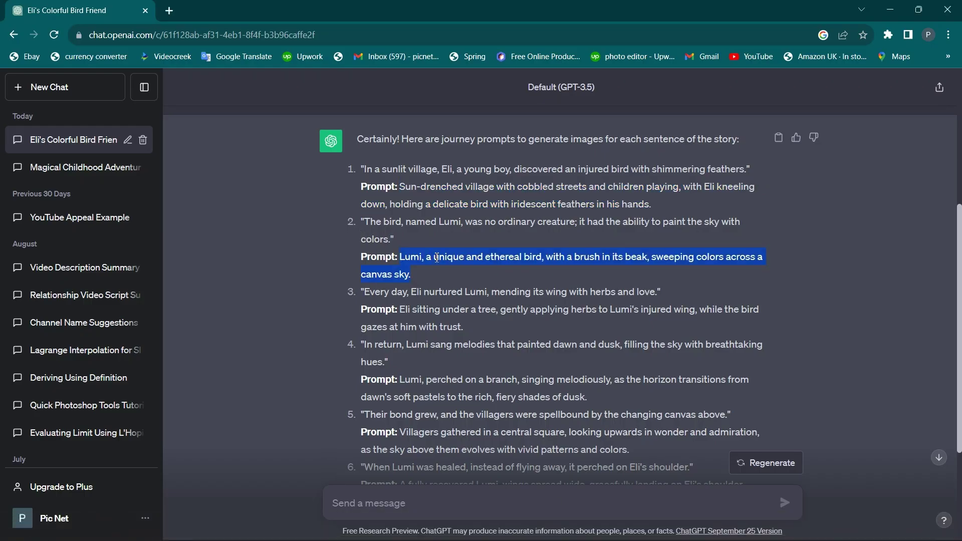
{"action": "right_click", "coordinate": [437, 258]}
{"action": "left_click", "coordinate": [447, 267]}
{"action": "key", "text": "alt+Tab"}
{"action": "right_click", "coordinate": [265, 125]}
{"action": "left_click", "coordinate": [301, 219]}
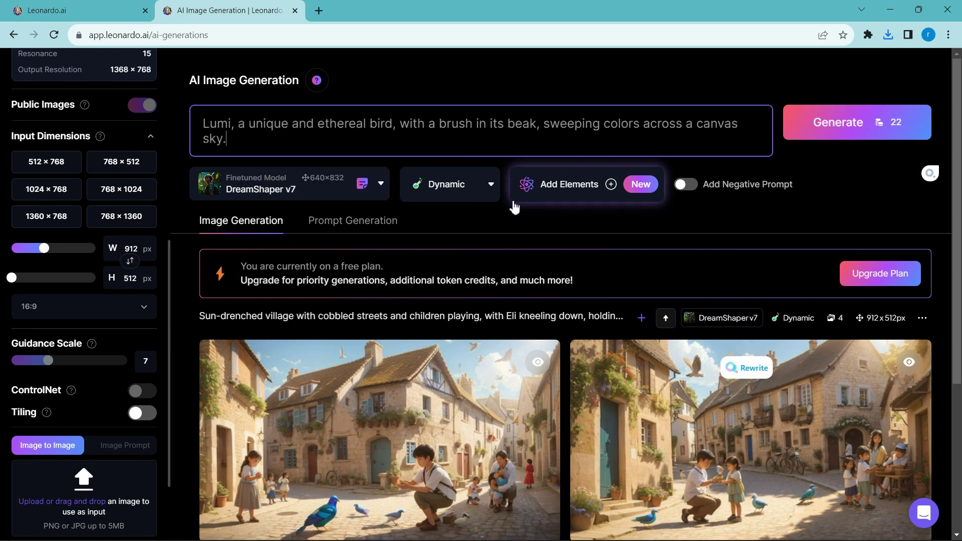
{"action": "left_click", "coordinate": [830, 123]}
{"action": "scroll", "coordinate": [948, 213], "scroll_direction": "down", "scroll_amount": 5}
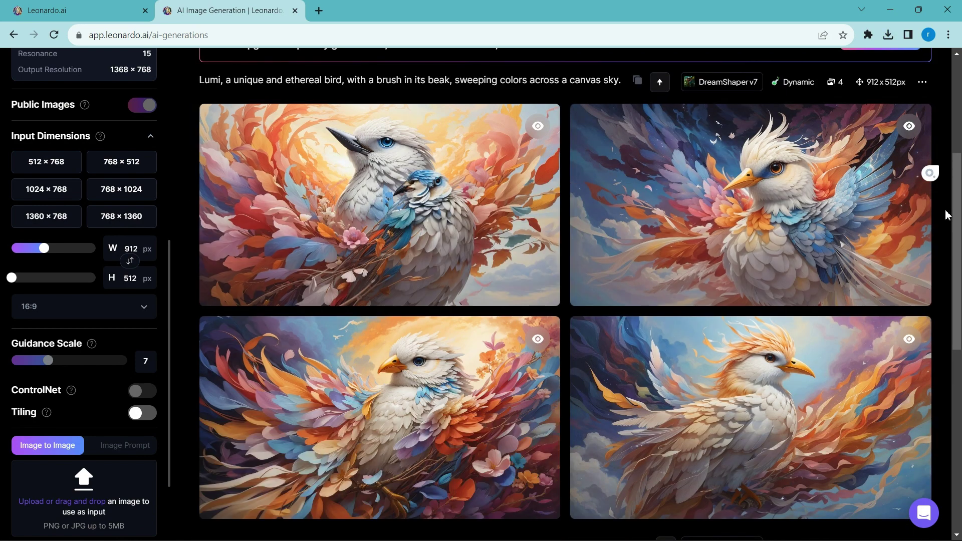
Step: Paste the third prompt, Eli tending Lumi's wing under a tree, and generate images
{"action": "key", "text": "alt+Tab"}
{"action": "left_click_drag", "start_coordinate": [399, 310], "coordinate": [457, 323]}
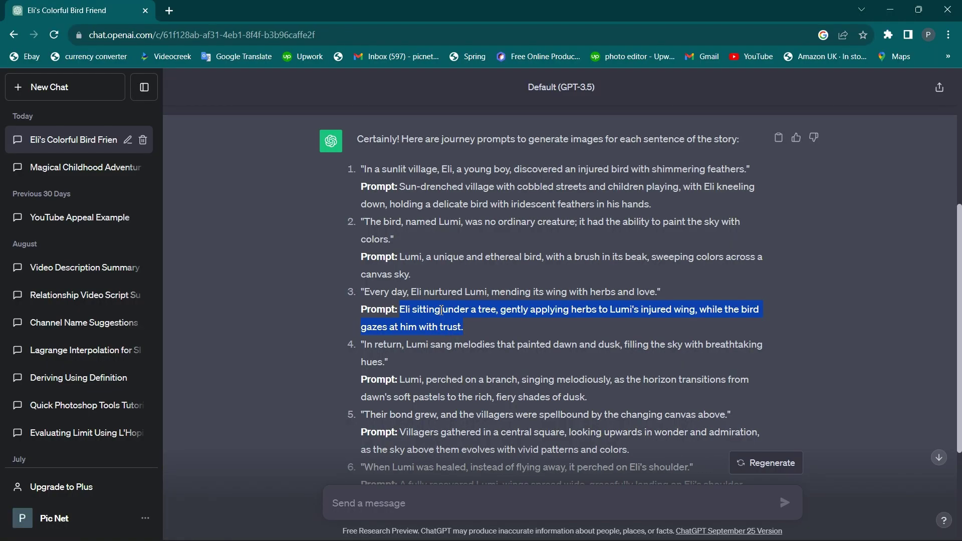
{"action": "right_click", "coordinate": [442, 309]}
{"action": "left_click", "coordinate": [476, 323]}
{"action": "left_click", "coordinate": [624, 528]}
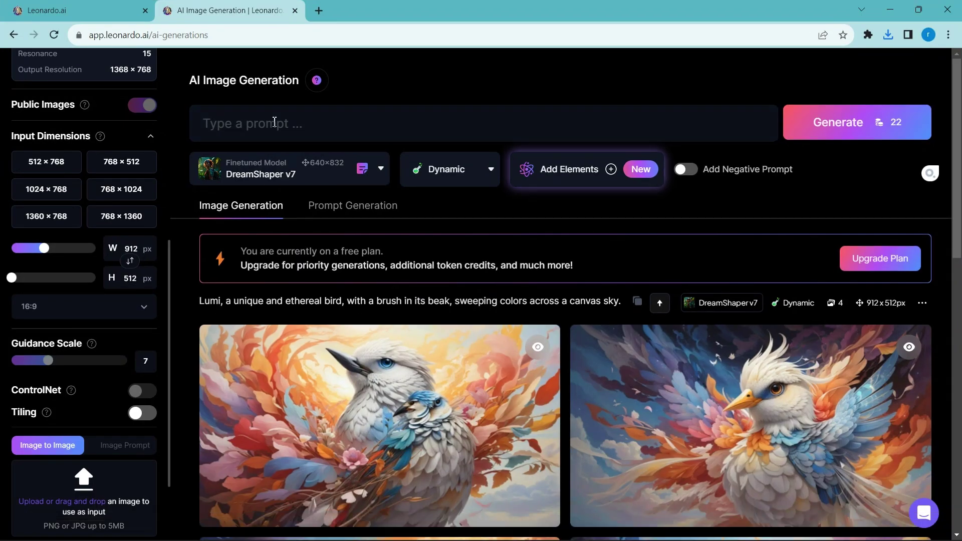
{"action": "right_click", "coordinate": [274, 122]}
{"action": "left_click", "coordinate": [289, 217]}
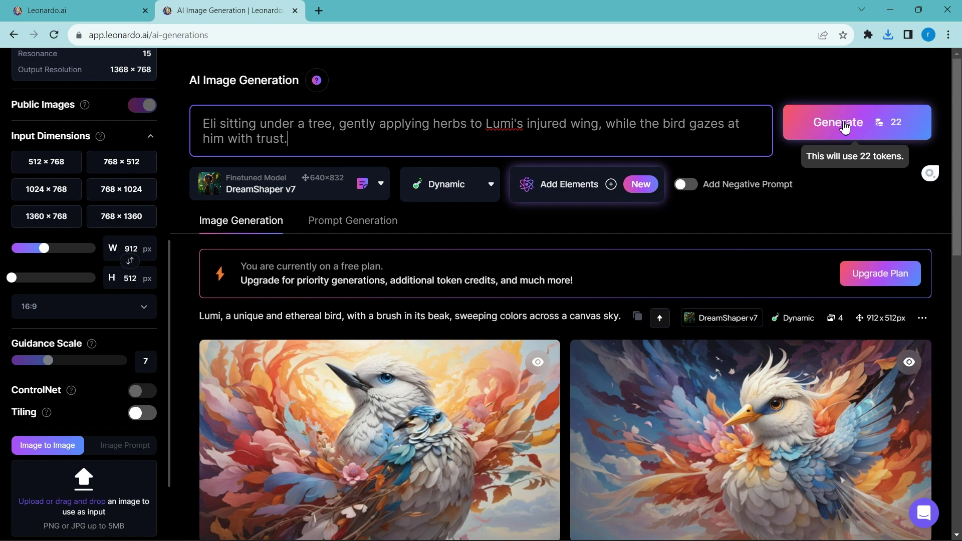
{"action": "left_click", "coordinate": [845, 127]}
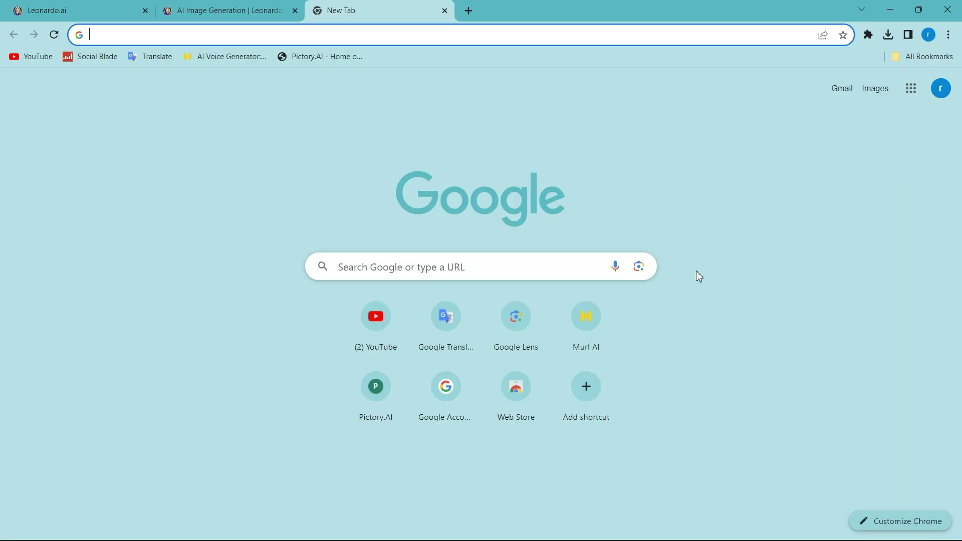
Step: Search Google for runway and open the Runway website
{"action": "left_click", "coordinate": [486, 35]}
{"action": "type", "text": "runway"}
{"action": "key", "text": "Return"}
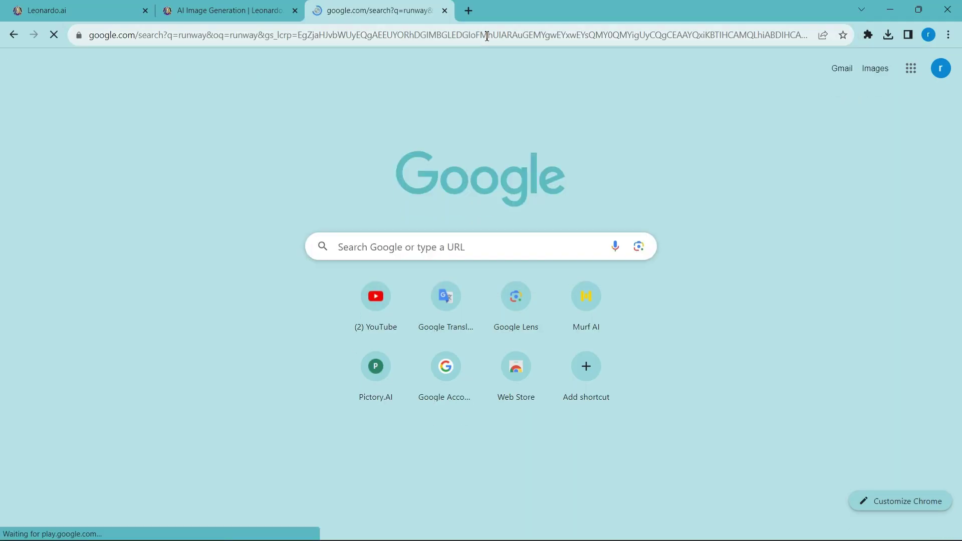
{"action": "left_click", "coordinate": [340, 210]}
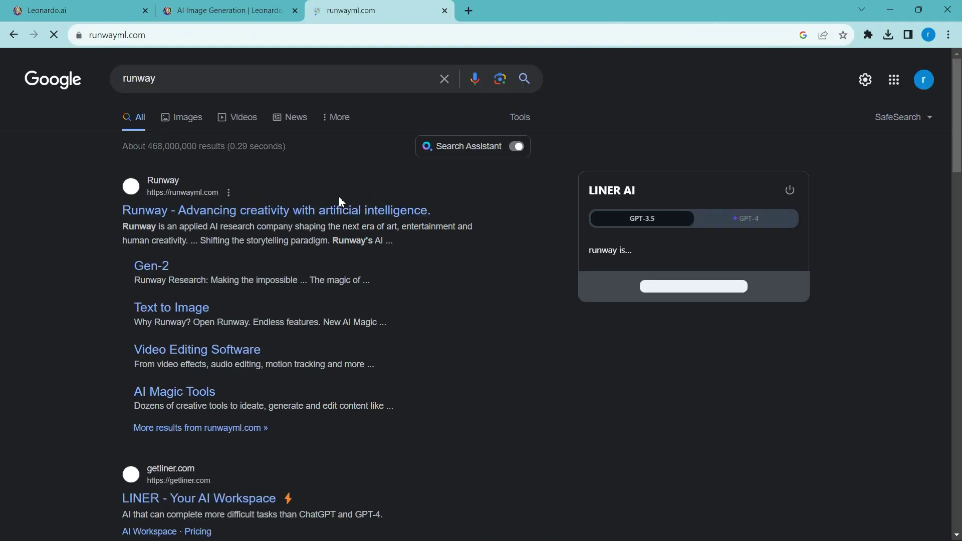
Step: Sign up for Runway free with a Google account, skipping the newsletter and upgrade offer
{"action": "left_click", "coordinate": [509, 437]}
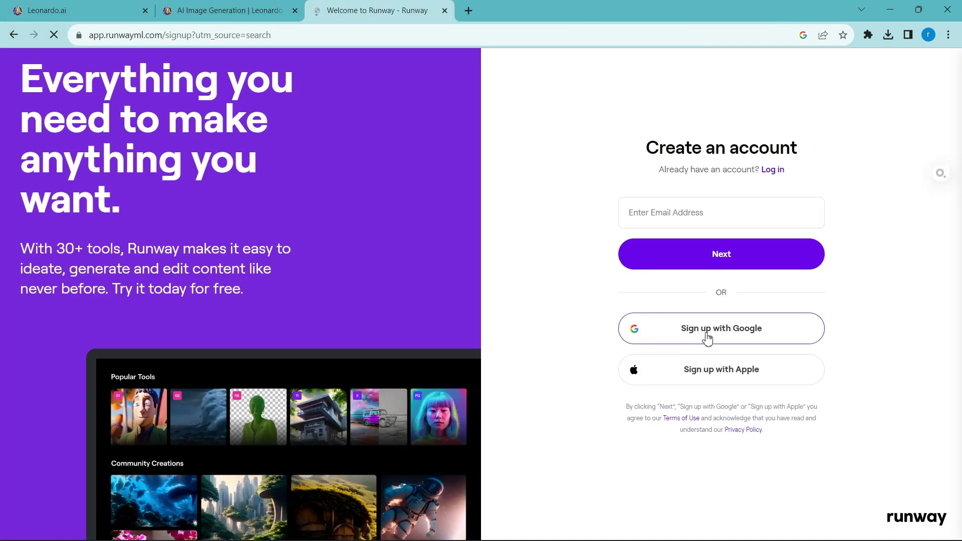
{"action": "left_click", "coordinate": [707, 331]}
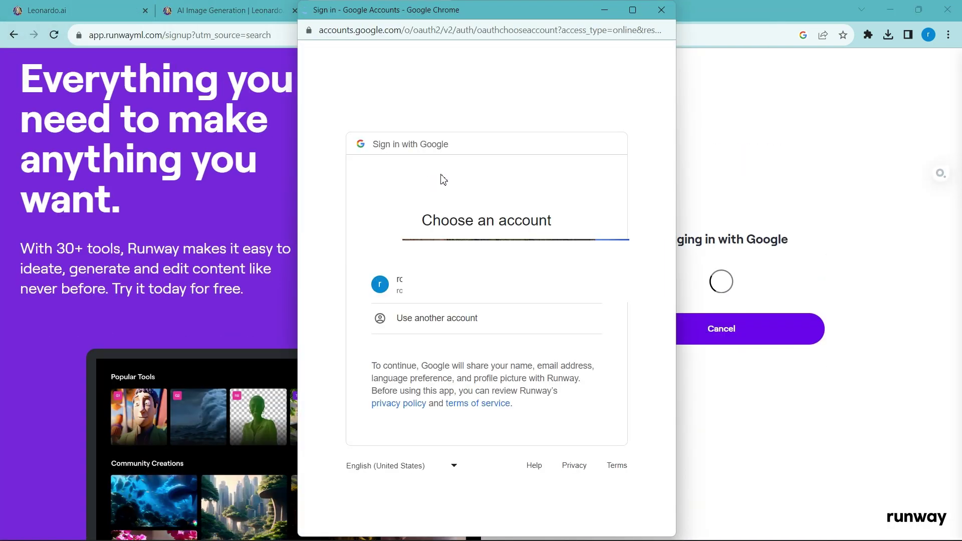
{"action": "left_click", "coordinate": [411, 285]}
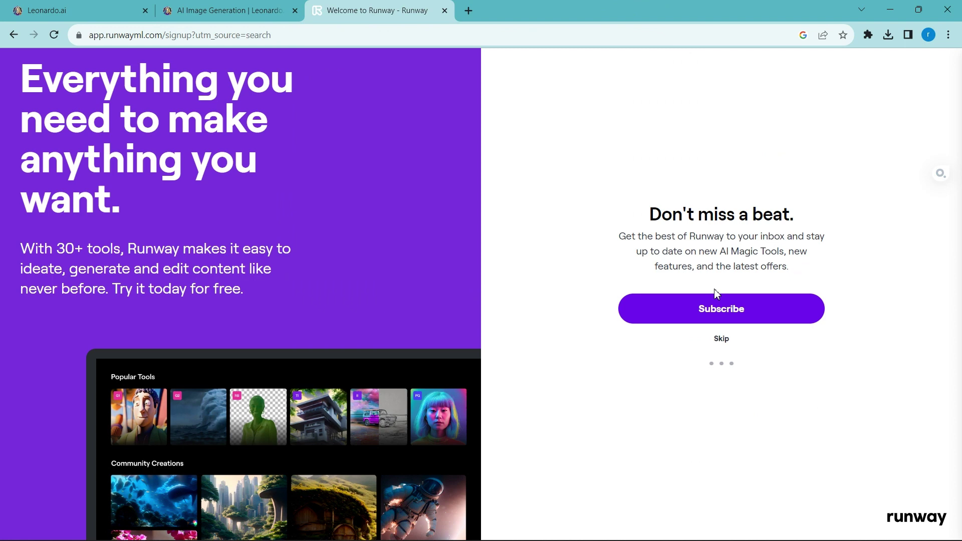
{"action": "left_click", "coordinate": [722, 340]}
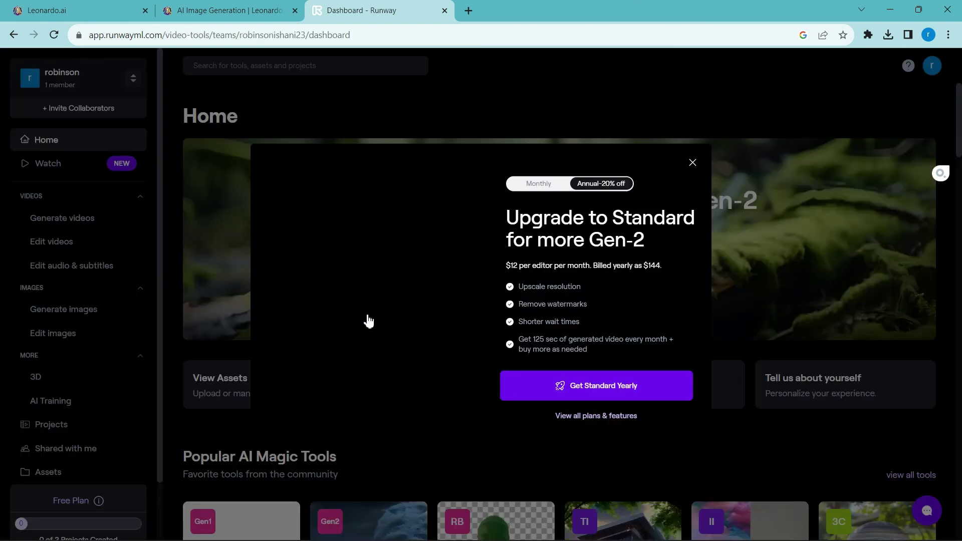
{"action": "left_click", "coordinate": [693, 165]}
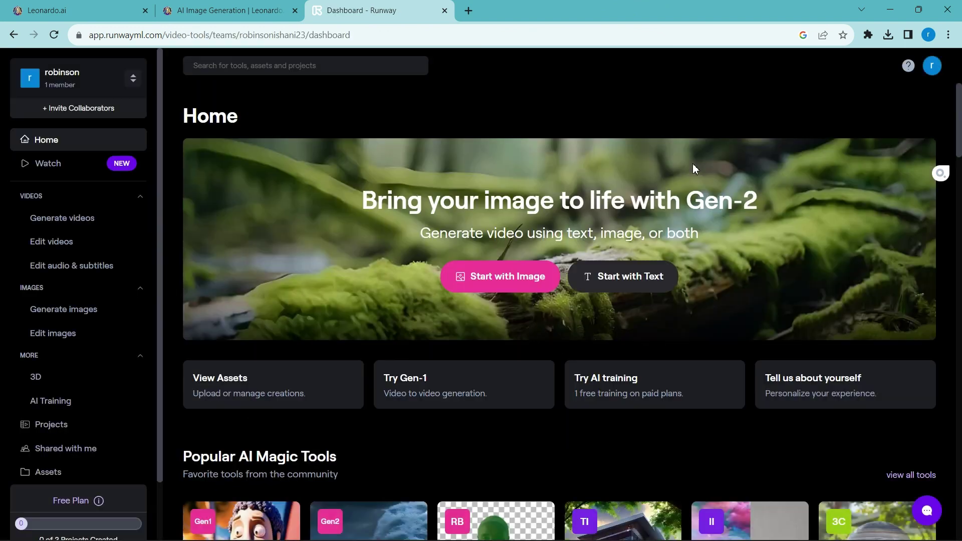
Step: Generate a 4-second Gen-2 video from the Eli-under-the-tree DreamShaper image and download it
{"action": "left_click", "coordinate": [516, 280]}
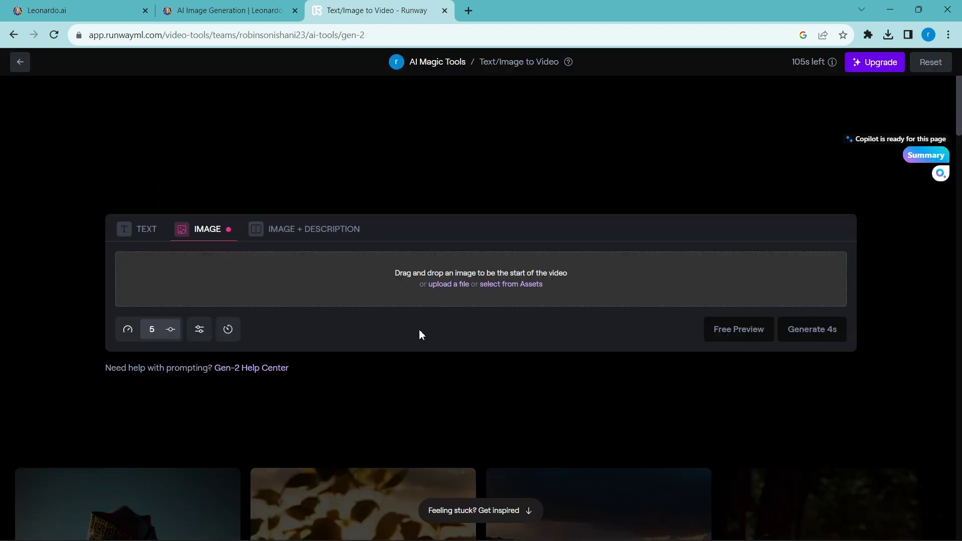
{"action": "left_click", "coordinate": [447, 291]}
{"action": "left_click", "coordinate": [231, 215]}
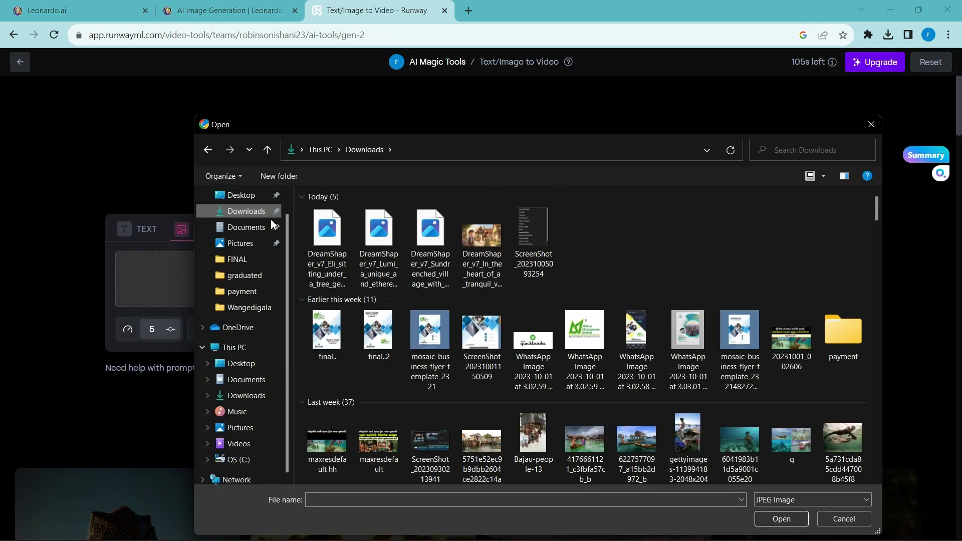
{"action": "left_click", "coordinate": [429, 235]}
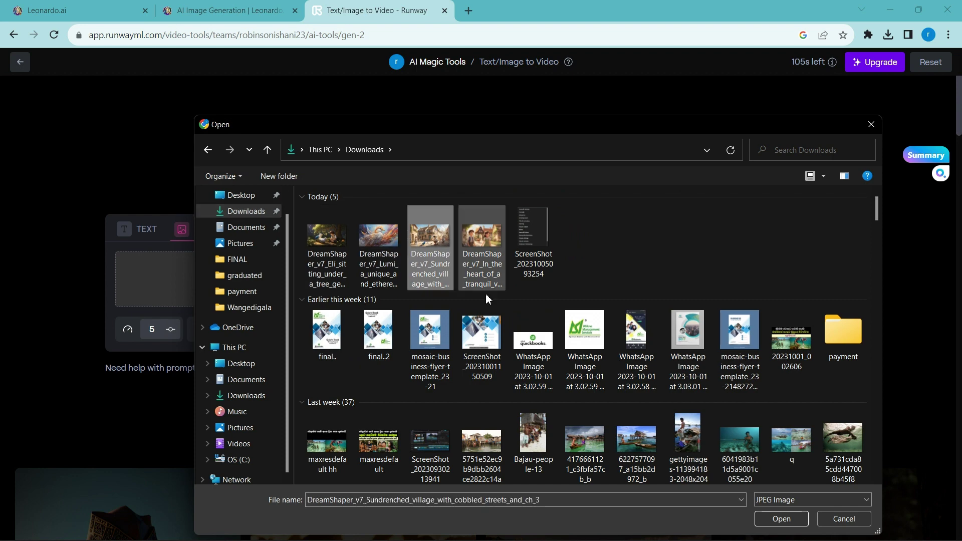
{"action": "left_click", "coordinate": [782, 519]}
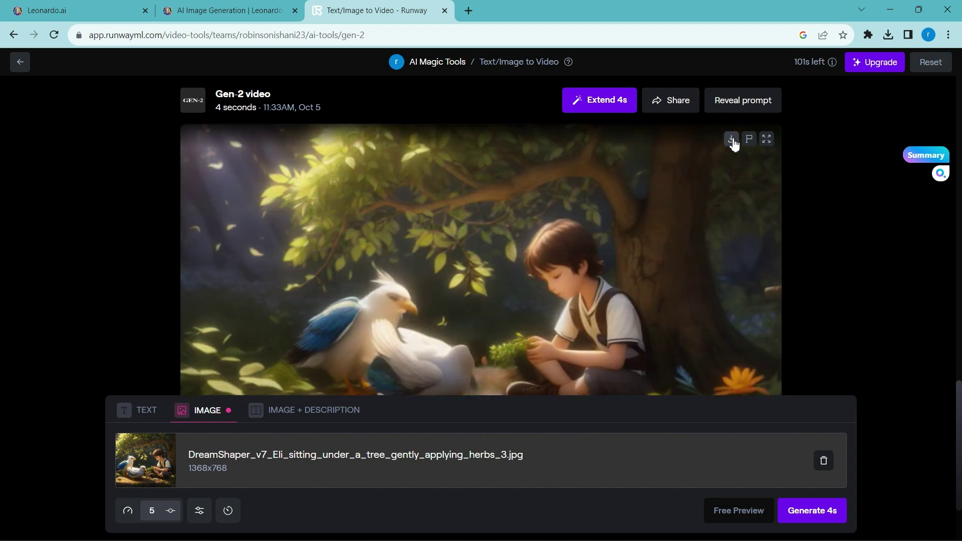
{"action": "left_click", "coordinate": [732, 139]}
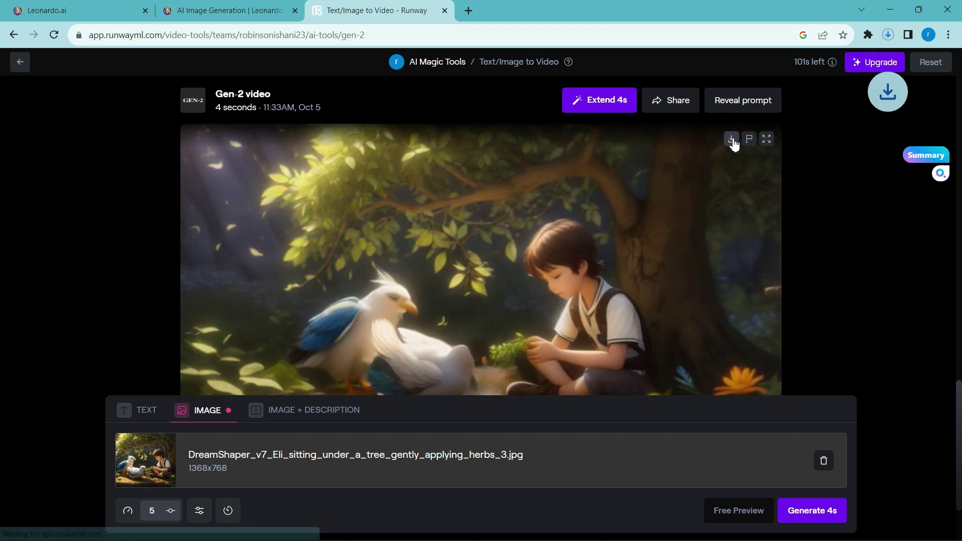
{"action": "left_click", "coordinate": [824, 460]}
Step: Upload another DreamShaper still from Downloads as the next Gen-2 starting image
{"action": "left_click", "coordinate": [451, 467]}
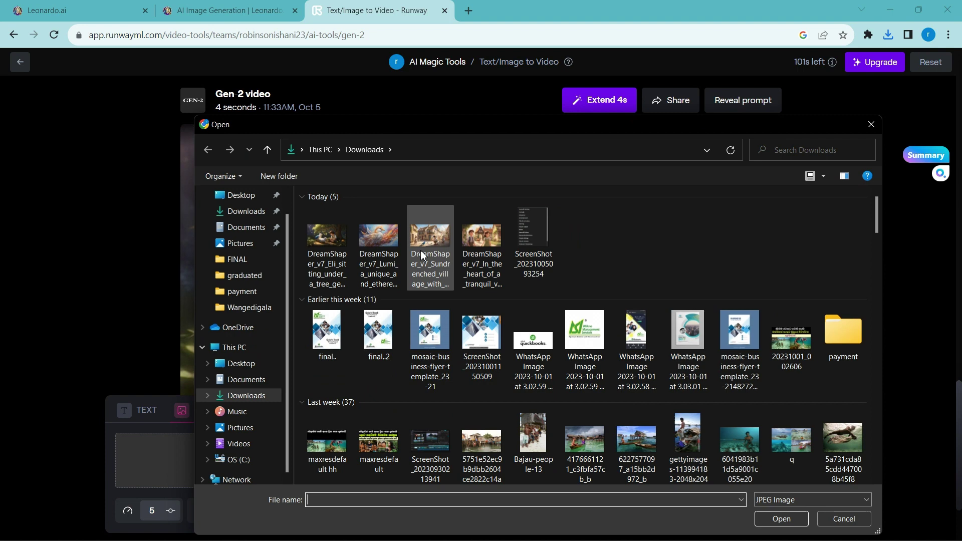
{"action": "left_click", "coordinate": [484, 236]}
{"action": "left_click", "coordinate": [777, 520]}
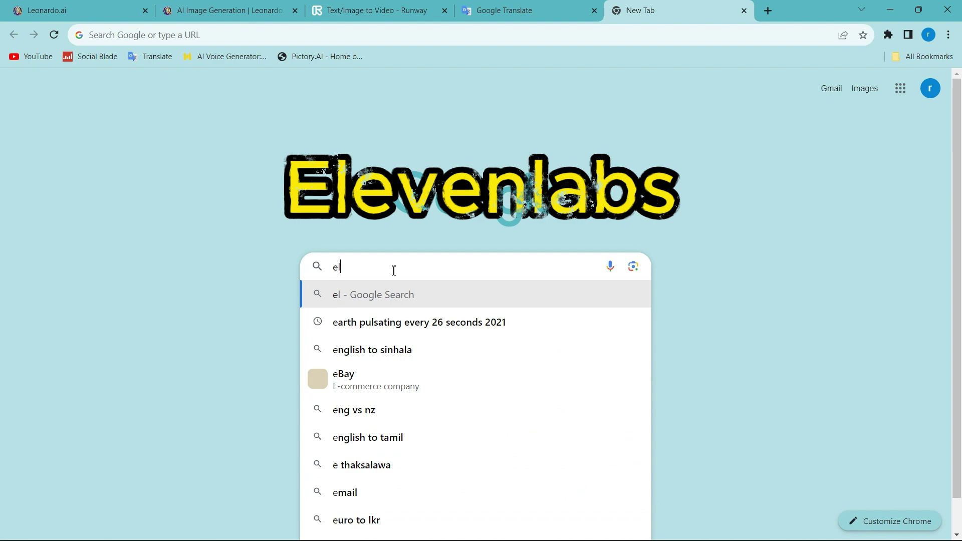
Step: Find ElevenLabs on Google and sign up with a Google account
{"action": "type", "text": "abs"}
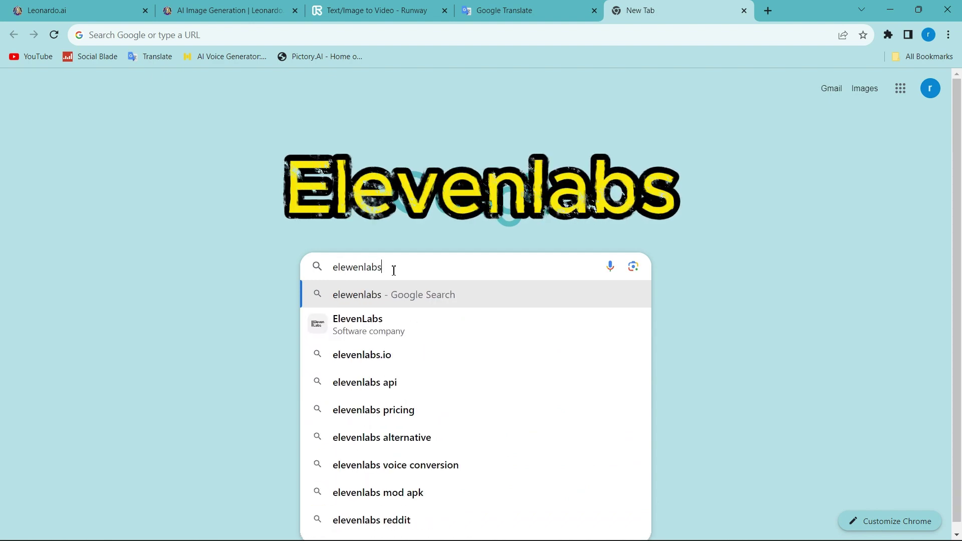
{"action": "key", "text": "Return"}
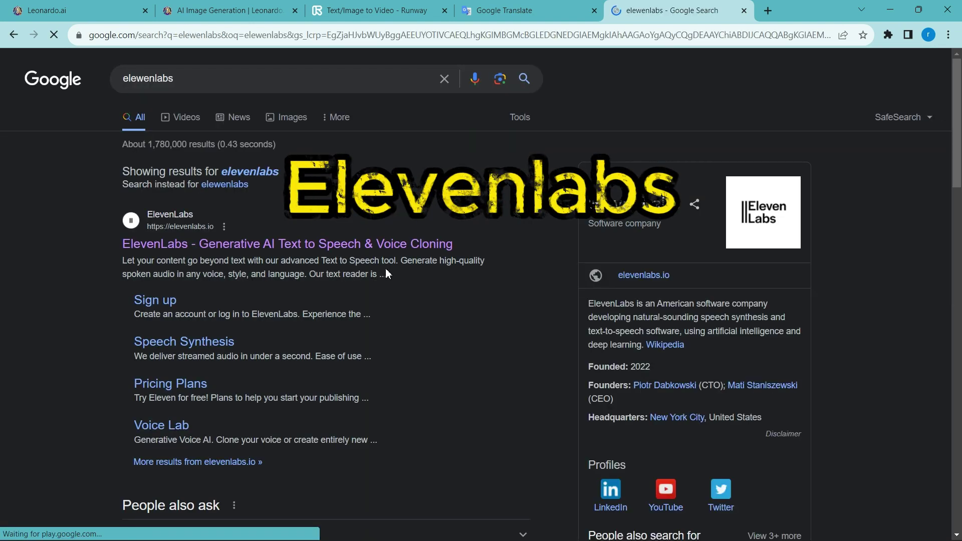
{"action": "left_click", "coordinate": [303, 255]}
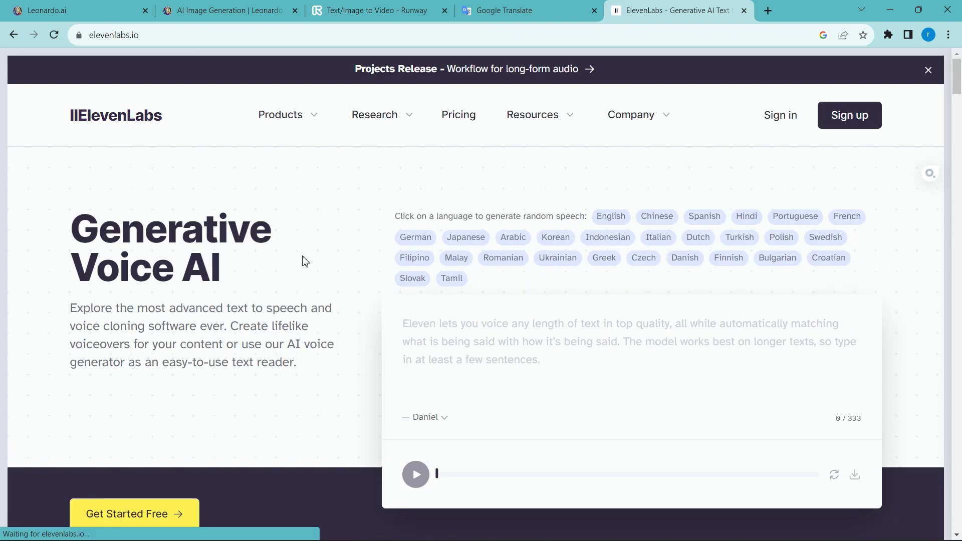
{"action": "left_click", "coordinate": [846, 121]}
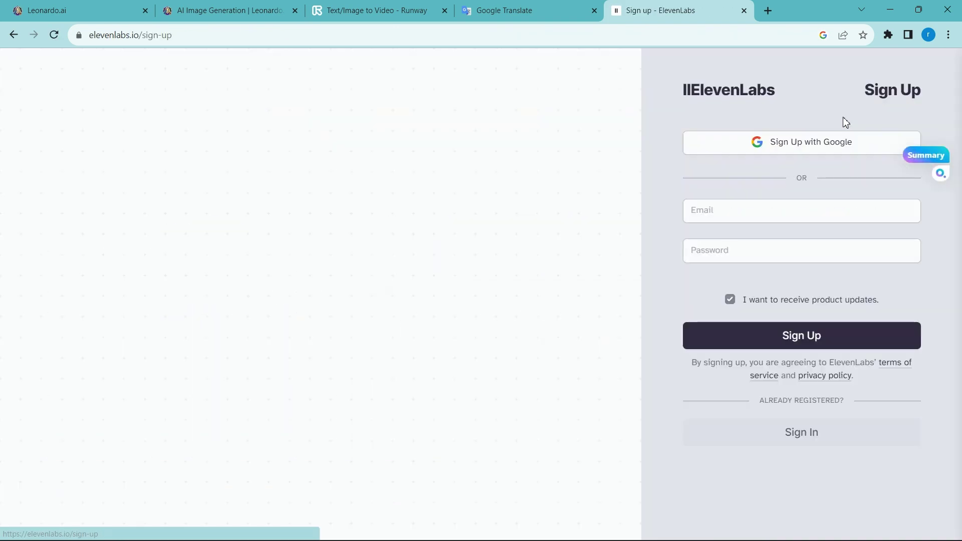
{"action": "left_click", "coordinate": [812, 145]}
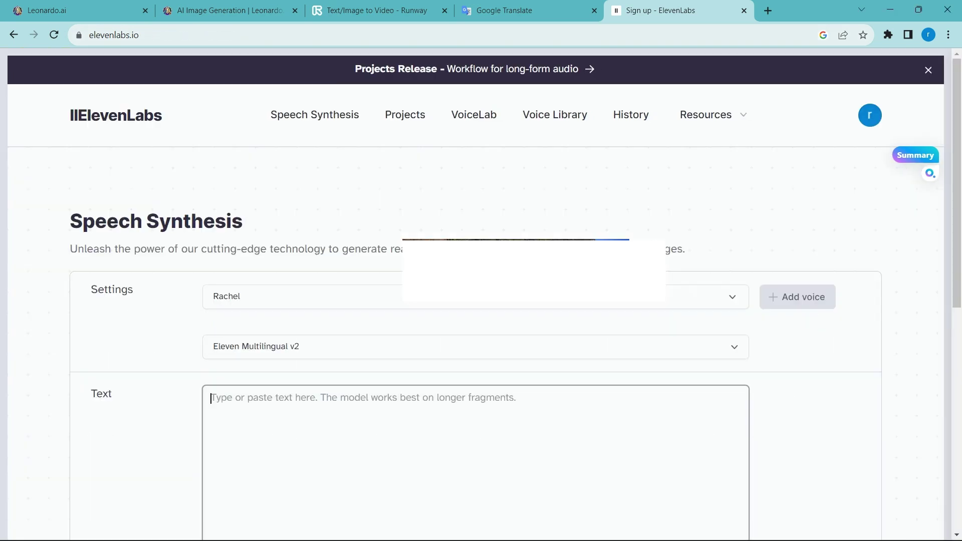
Step: Copy the whole Eli and Lumi story paragraph from ChatGPT
{"action": "scroll", "coordinate": [898, 146], "scroll_direction": "down", "scroll_amount": 5}
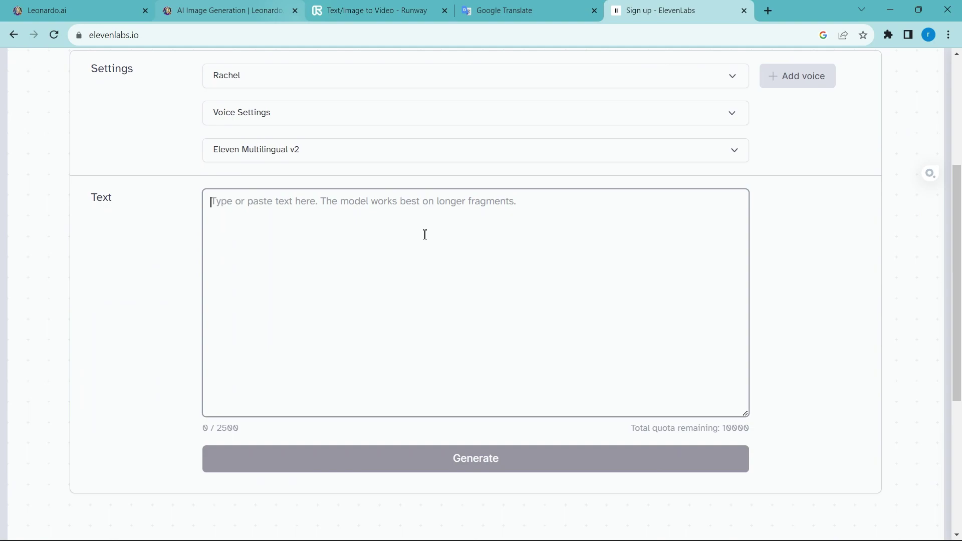
{"action": "mouse_move", "coordinate": [581, 524]}
{"action": "left_click", "coordinate": [604, 483]}
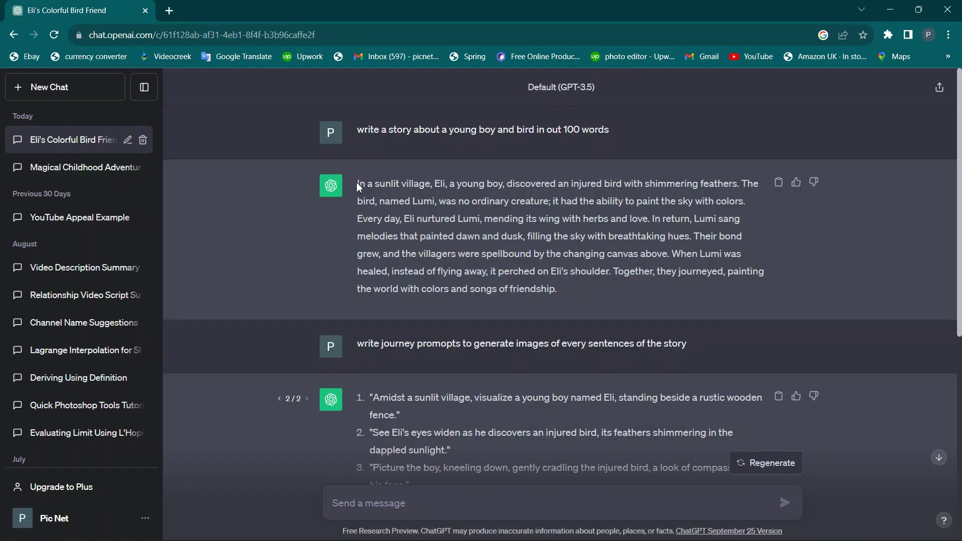
{"action": "left_click_drag", "start_coordinate": [386, 189], "coordinate": [572, 298]}
{"action": "key", "text": "ctrl+c"}
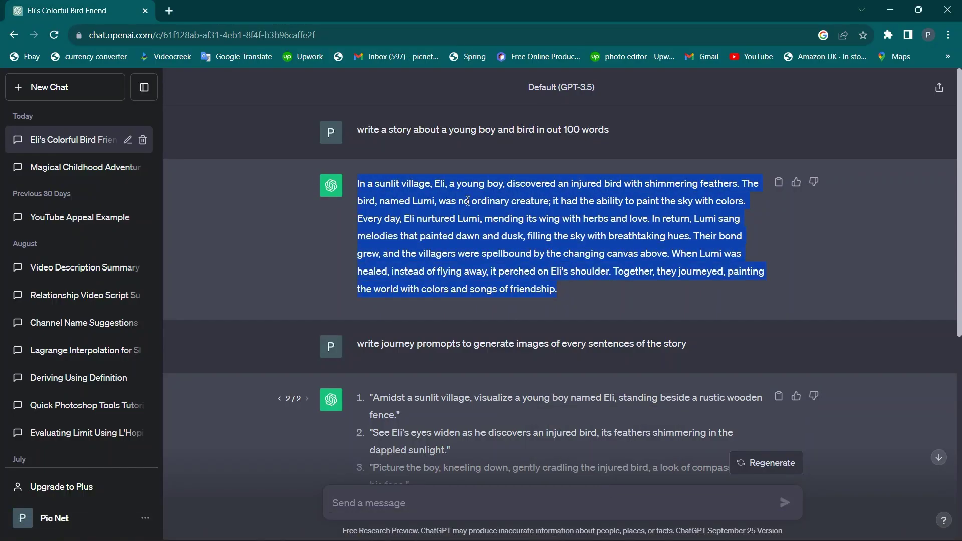
{"action": "right_click", "coordinate": [465, 201]}
{"action": "left_click", "coordinate": [484, 216]}
Step: Paste the story into ElevenLabs, generate the 47-second narration, and download the audio
{"action": "mouse_move", "coordinate": [581, 524]}
{"action": "left_click", "coordinate": [630, 474]}
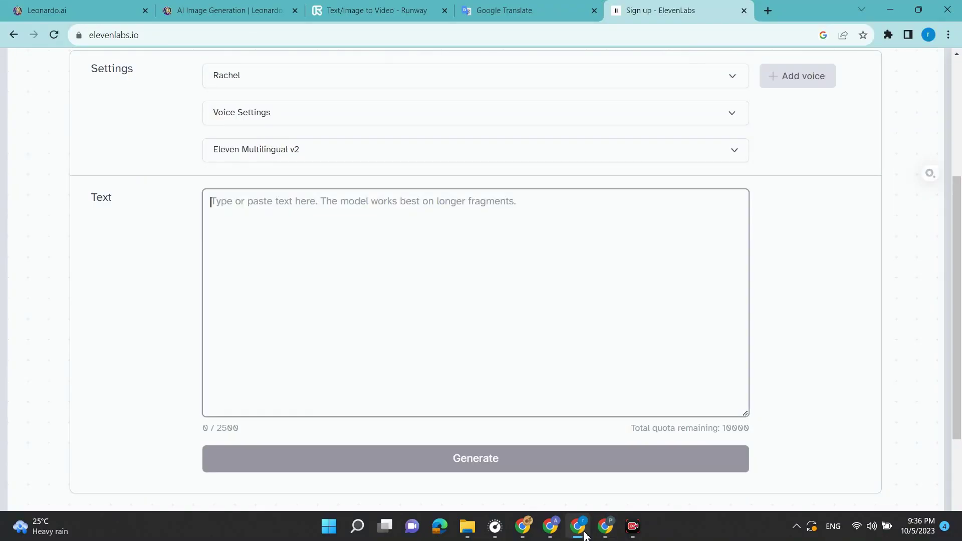
{"action": "right_click", "coordinate": [240, 204]}
{"action": "left_click", "coordinate": [274, 299]}
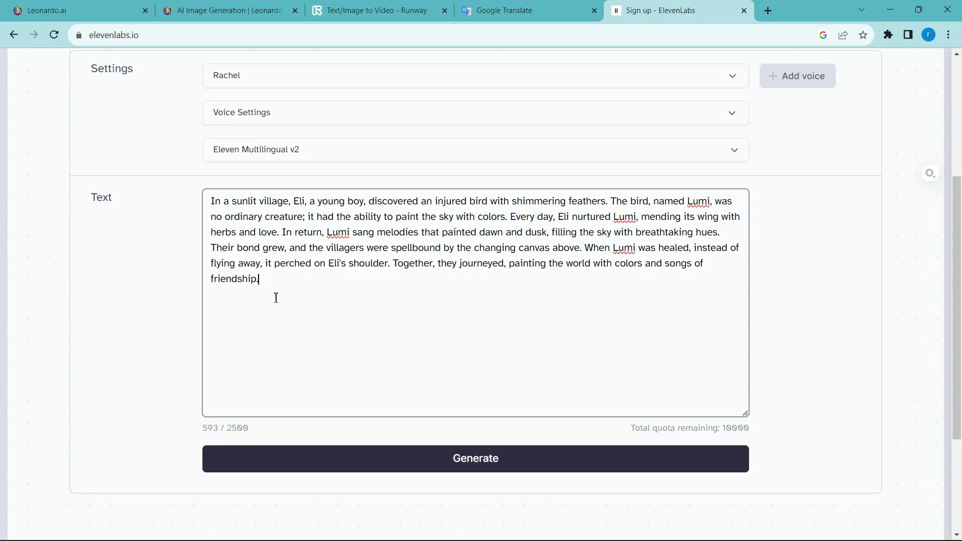
{"action": "left_click", "coordinate": [462, 461]}
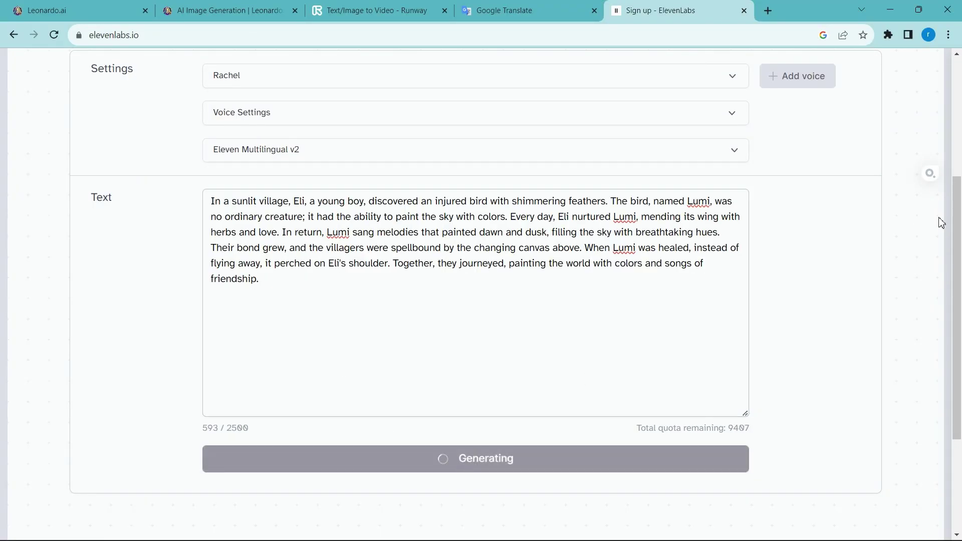
{"action": "scroll", "coordinate": [959, 210], "scroll_direction": "down", "scroll_amount": 2}
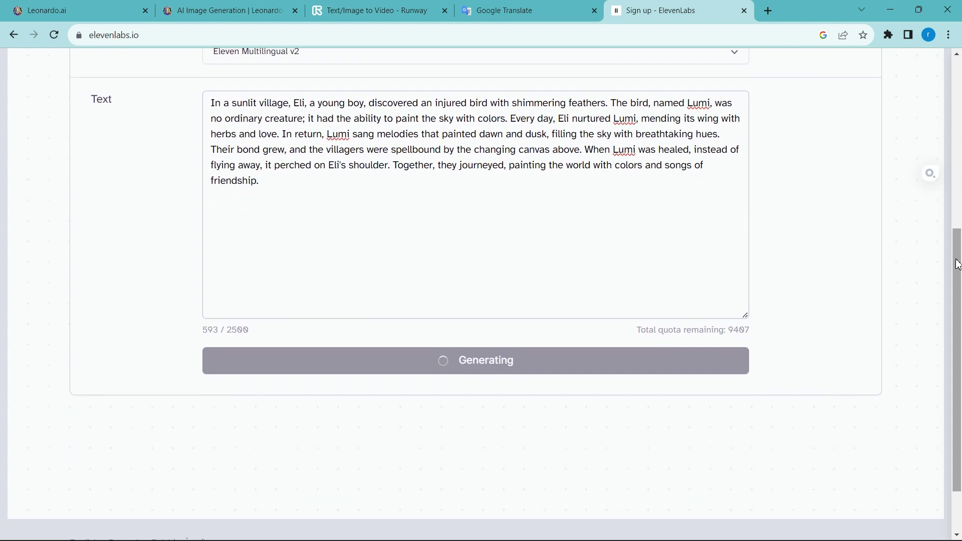
{"action": "scroll", "coordinate": [106, 351], "scroll_direction": "down", "scroll_amount": 1}
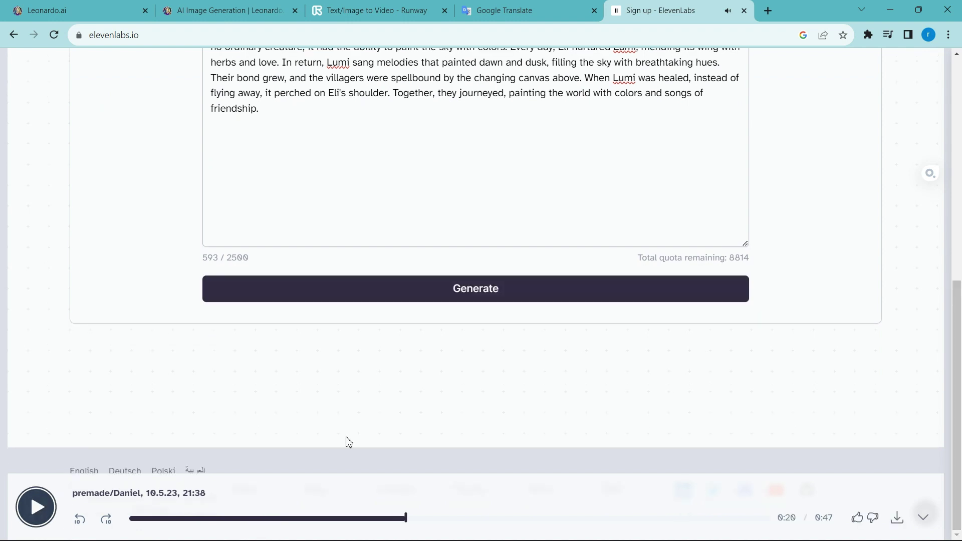
{"action": "left_click", "coordinate": [899, 523]}
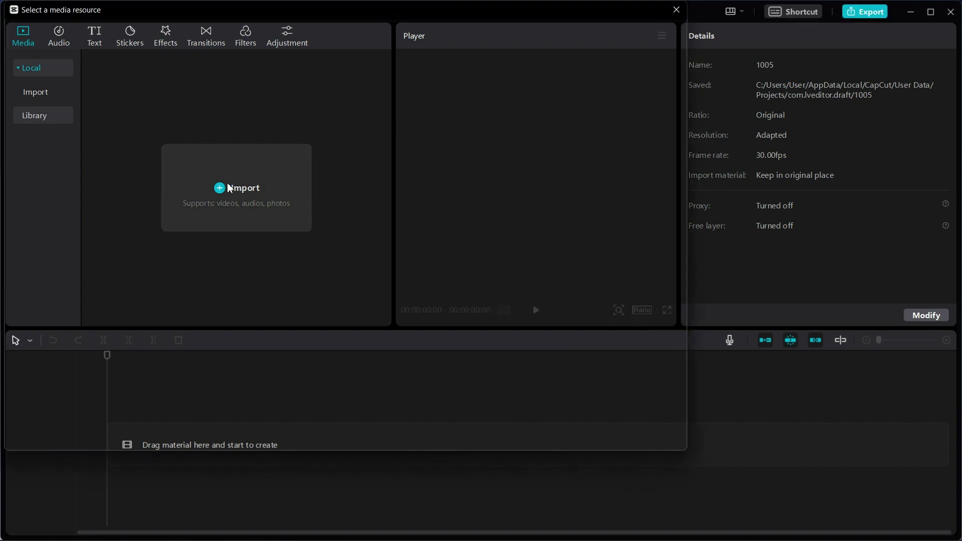
Step: Import the ElevenLabs narration mp3 and five Gen-2 clips from Downloads into CapCut
{"action": "left_click", "coordinate": [64, 121]}
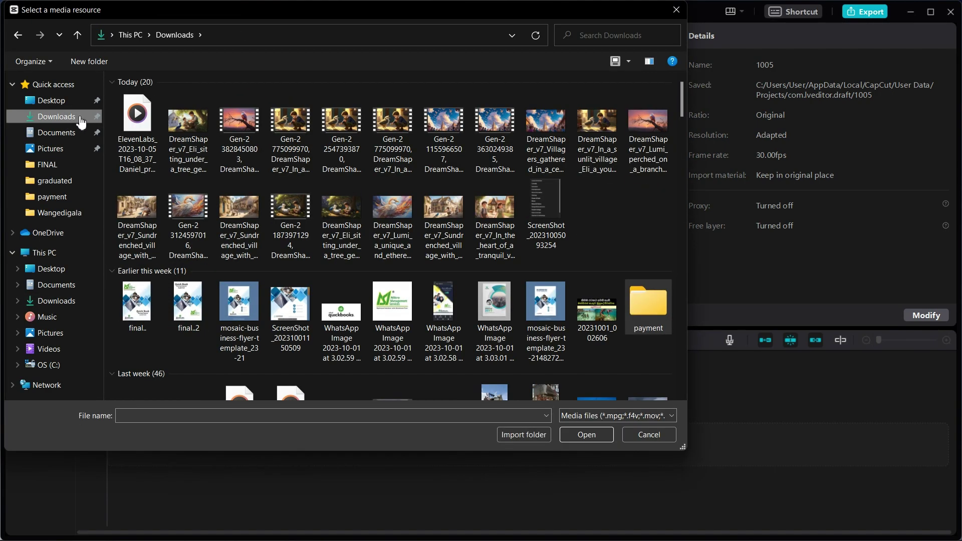
{"action": "left_click", "coordinate": [137, 125]}
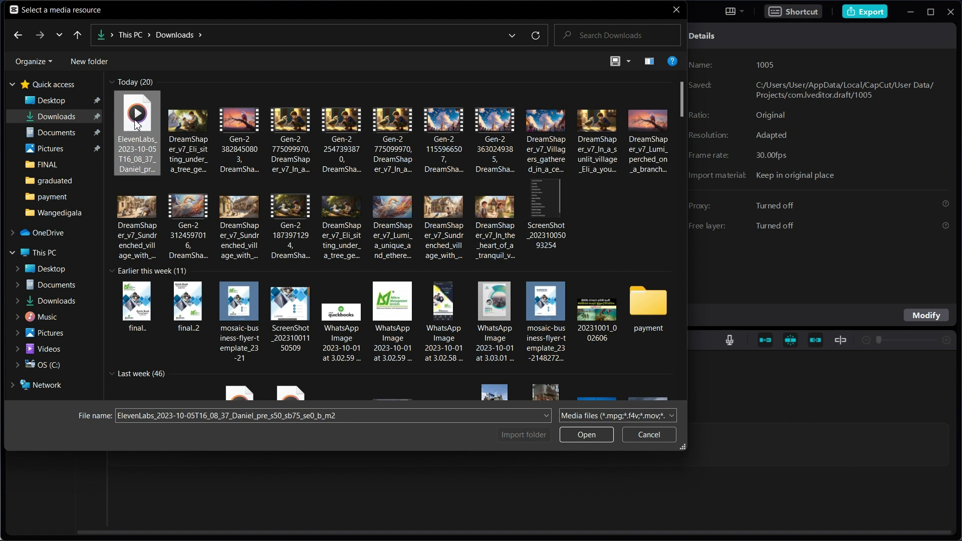
{"action": "left_click", "coordinate": [239, 123], "text": "ctrl"}
{"action": "left_click", "coordinate": [351, 125], "text": "ctrl"}
{"action": "left_click", "coordinate": [484, 125], "text": "ctrl"}
{"action": "left_click", "coordinate": [291, 208], "text": "ctrl"}
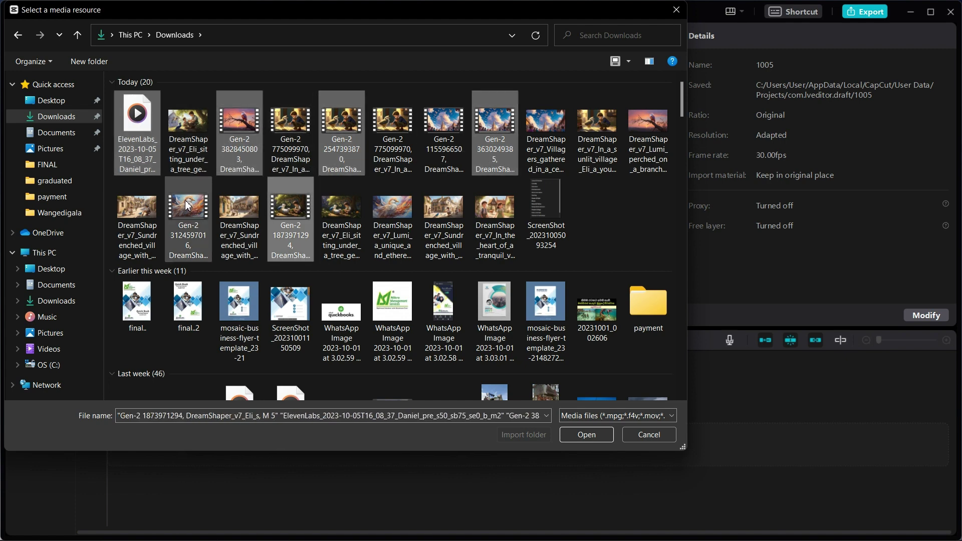
{"action": "left_click", "coordinate": [186, 206], "text": "ctrl"}
{"action": "left_click", "coordinate": [583, 435]}
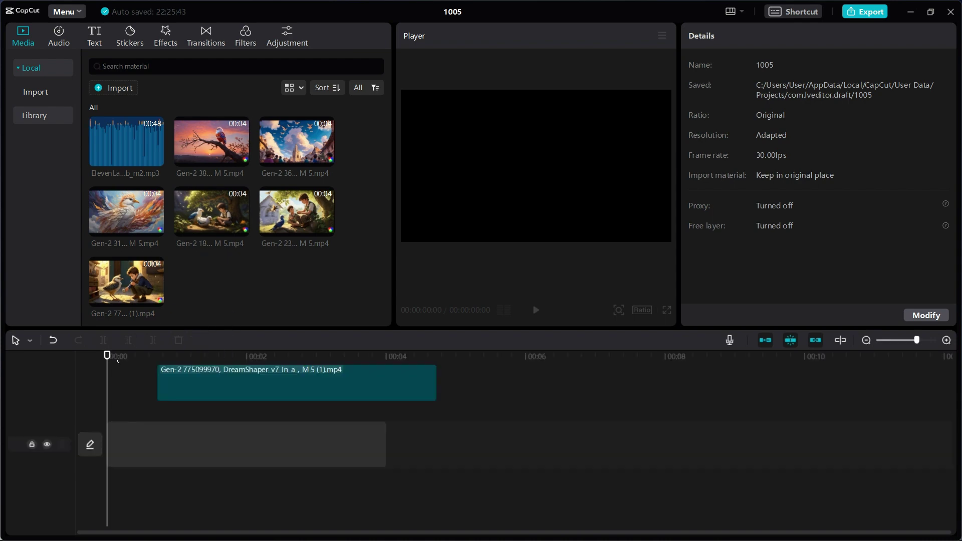
Step: Place the six 4-second Gen-2 clips on the video track and the 47-second ElevenLabs narration beneath them
{"action": "left_click_drag", "start_coordinate": [138, 368], "coordinate": [125, 444]}
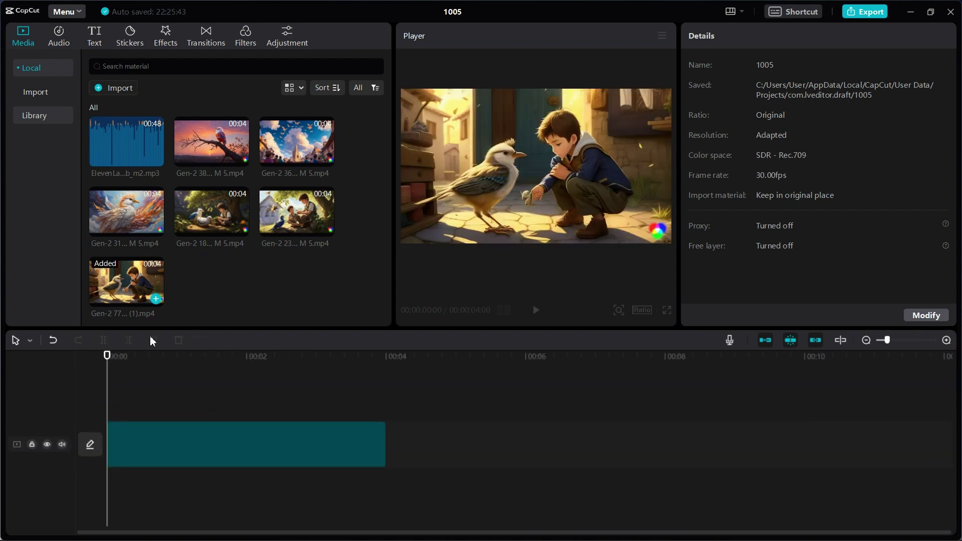
{"action": "left_click_drag", "start_coordinate": [145, 216], "coordinate": [416, 441]}
{"action": "left_click_drag", "start_coordinate": [297, 211], "coordinate": [469, 482]}
{"action": "left_click_drag", "start_coordinate": [497, 532], "coordinate": [653, 534]}
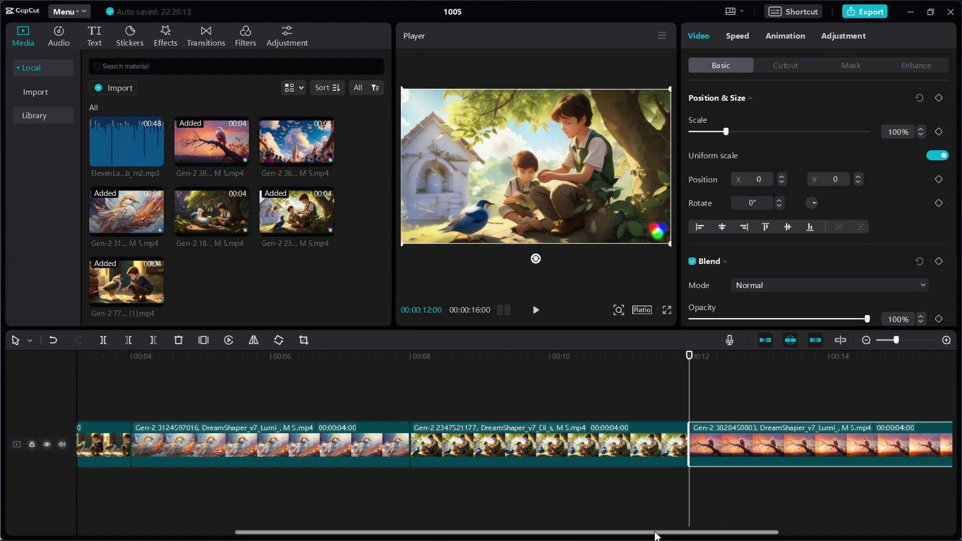
{"action": "left_click", "coordinate": [717, 397]}
{"action": "left_click", "coordinate": [241, 228]}
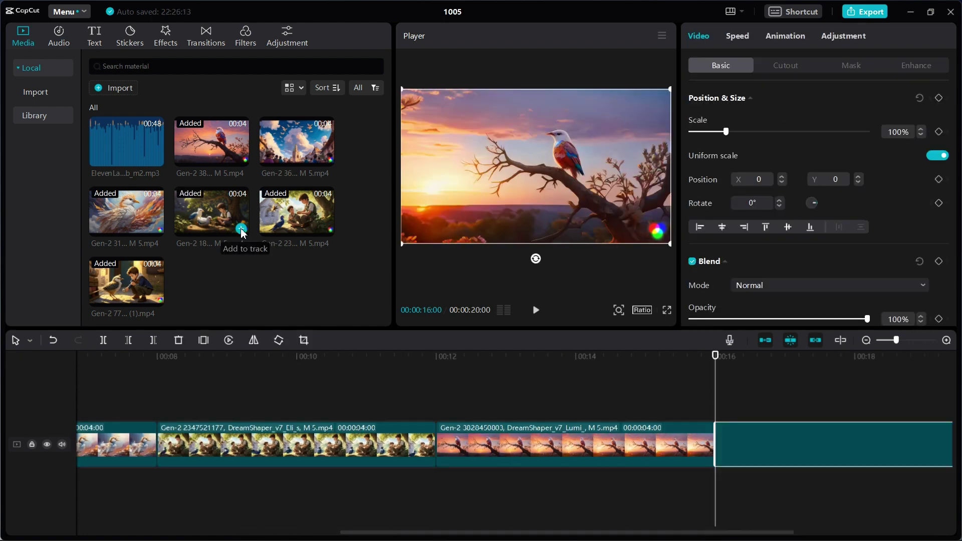
{"action": "left_click_drag", "start_coordinate": [319, 533], "coordinate": [161, 531]}
{"action": "left_click", "coordinate": [156, 160]}
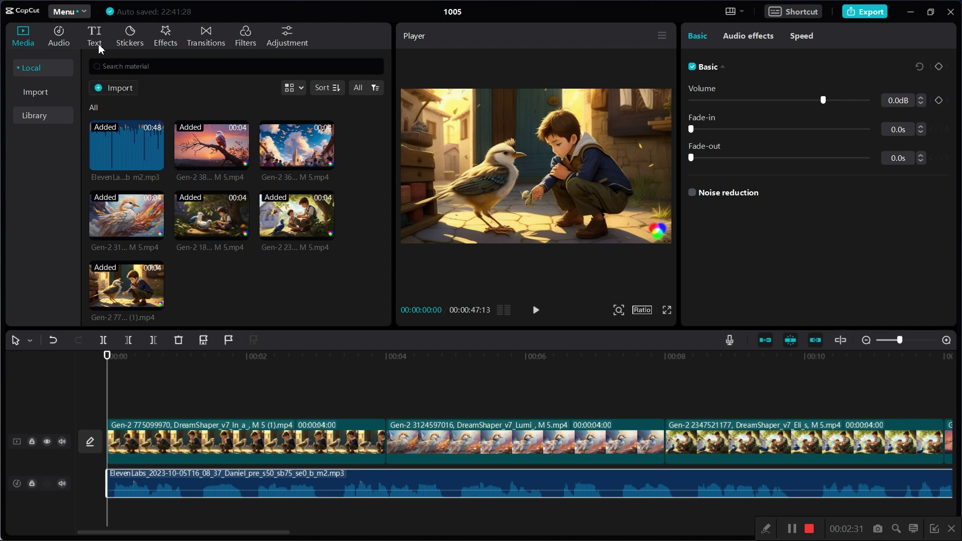
Step: Generate English auto captions from the narration, producing clips like 'In a sunlit village'
{"action": "left_click", "coordinate": [100, 44]}
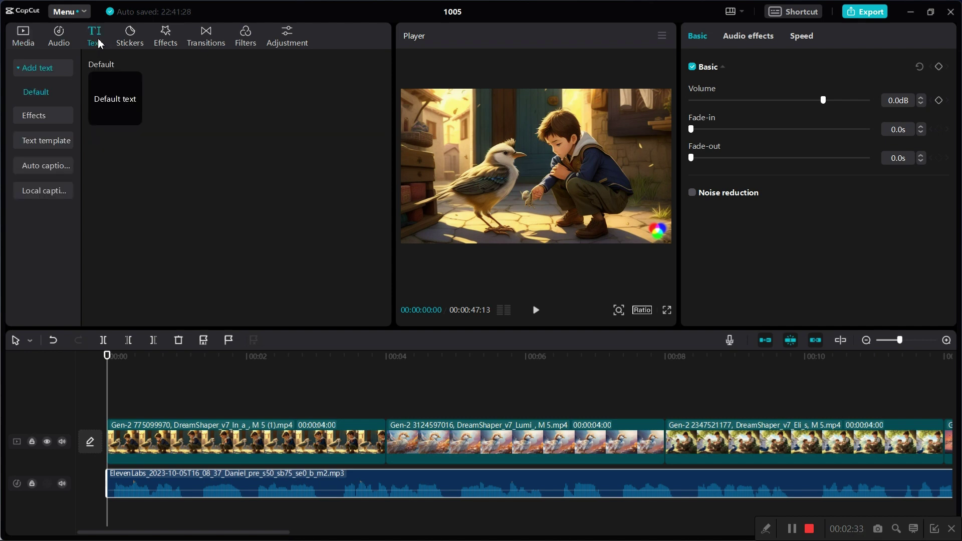
{"action": "left_click", "coordinate": [56, 168]}
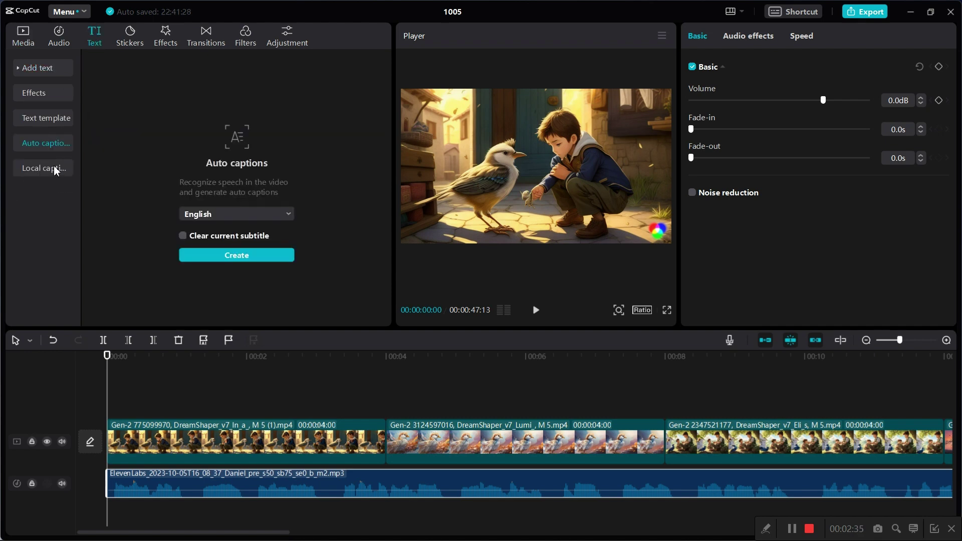
{"action": "left_click", "coordinate": [254, 259]}
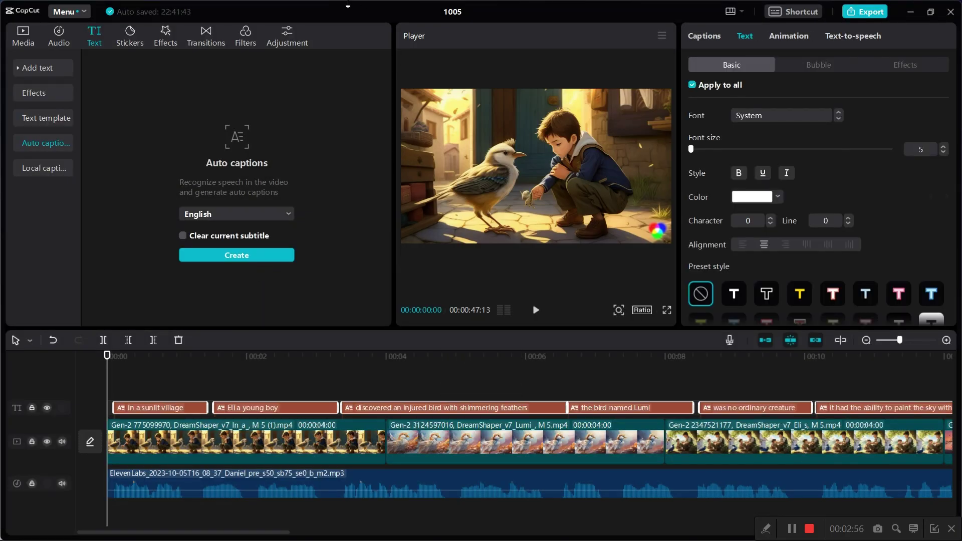
Step: Give the captions the white outlined preset style
{"action": "left_click_drag", "start_coordinate": [109, 362], "coordinate": [156, 365]}
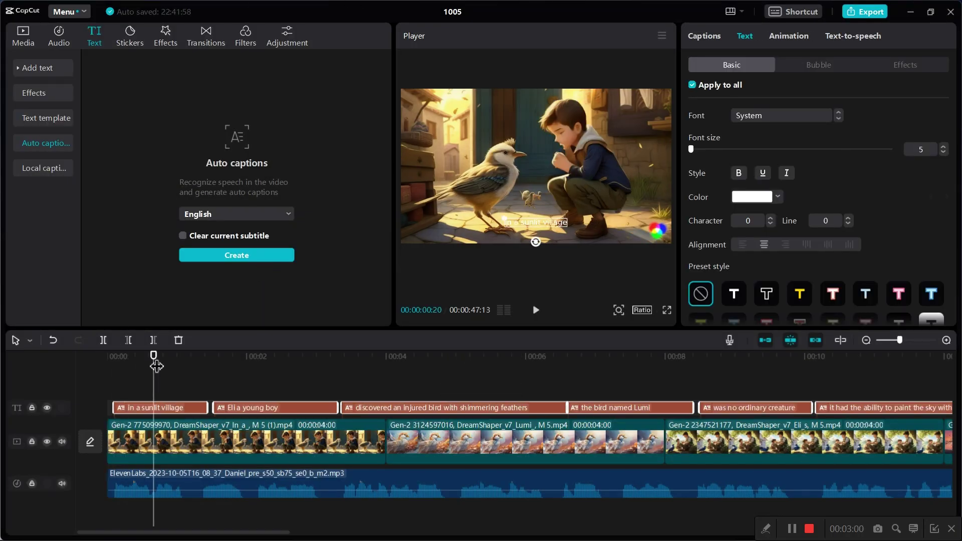
{"action": "left_click", "coordinate": [791, 529]}
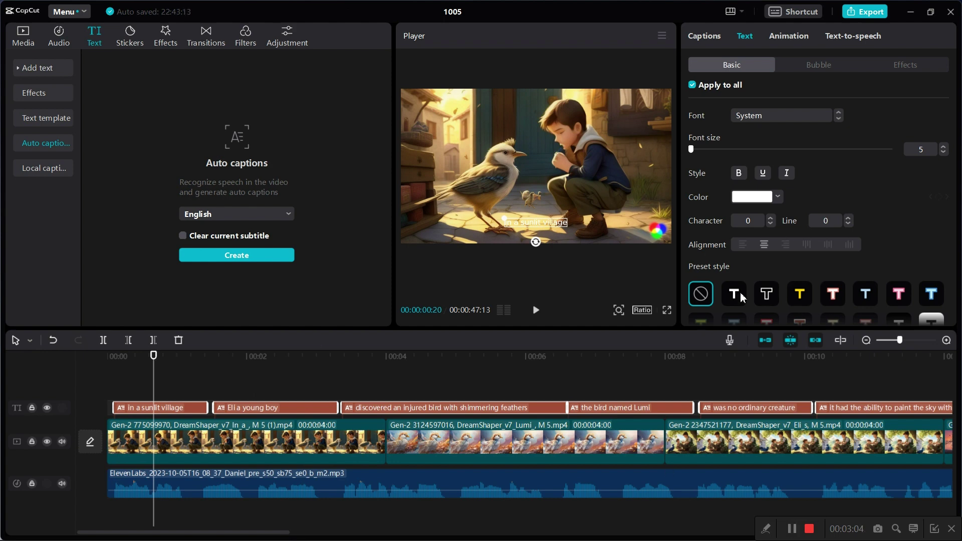
{"action": "left_click", "coordinate": [741, 297]}
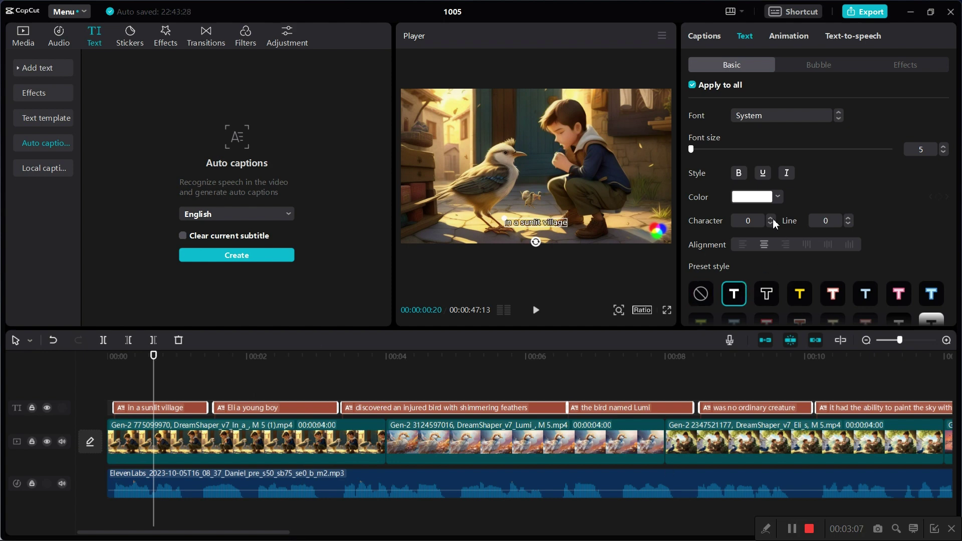
Step: Color all captions teal and apply the Expand caption animation
{"action": "left_click", "coordinate": [768, 198]}
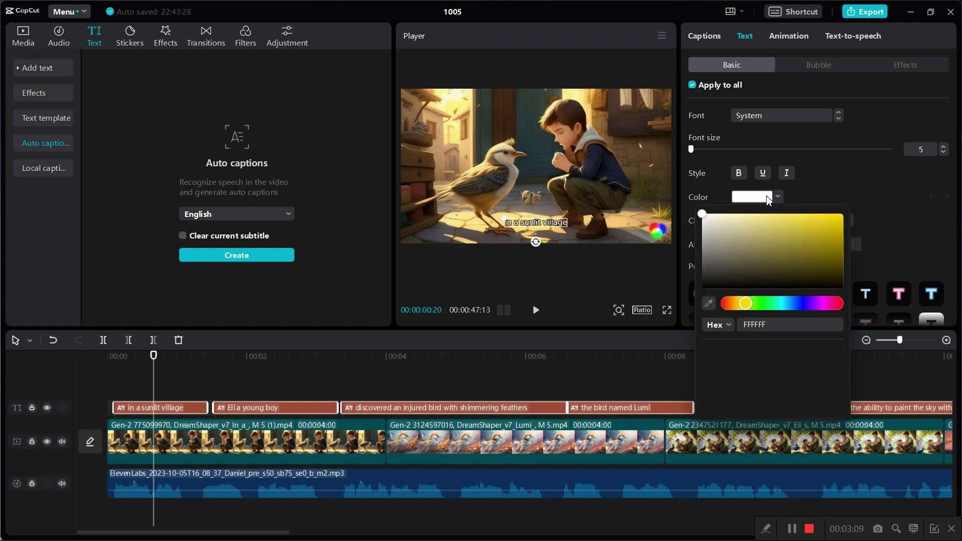
{"action": "left_click", "coordinate": [765, 231]}
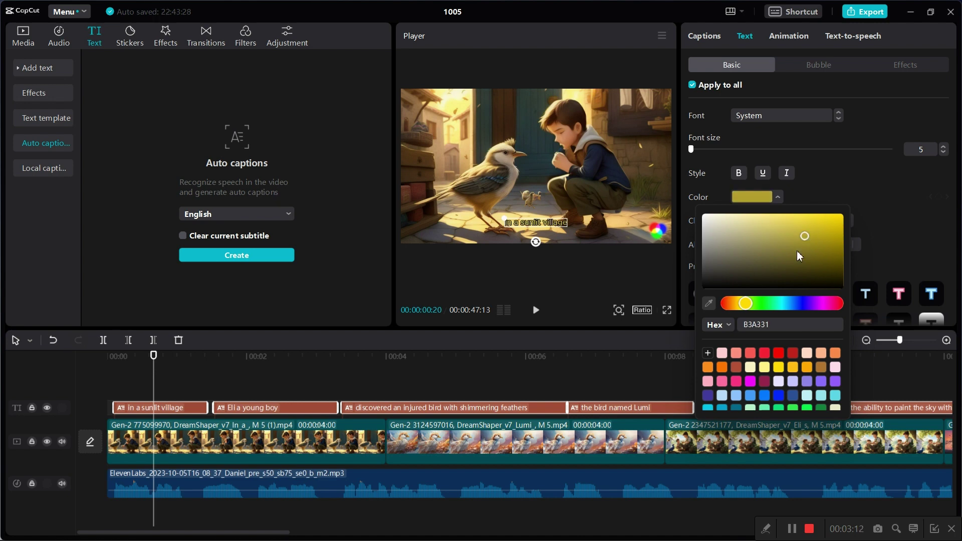
{"action": "left_click_drag", "start_coordinate": [746, 303], "coordinate": [821, 304]}
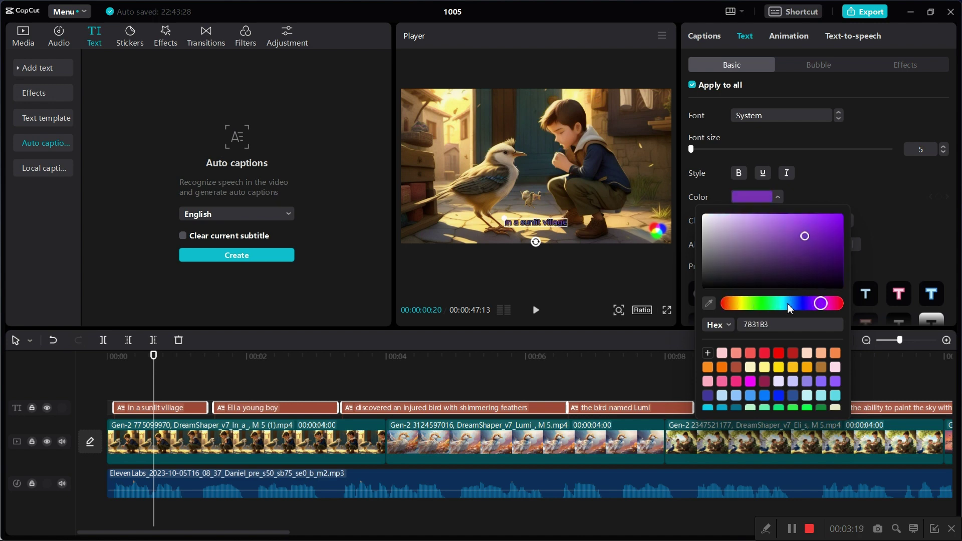
{"action": "left_click", "coordinate": [790, 308]}
{"action": "left_click", "coordinate": [955, 196]}
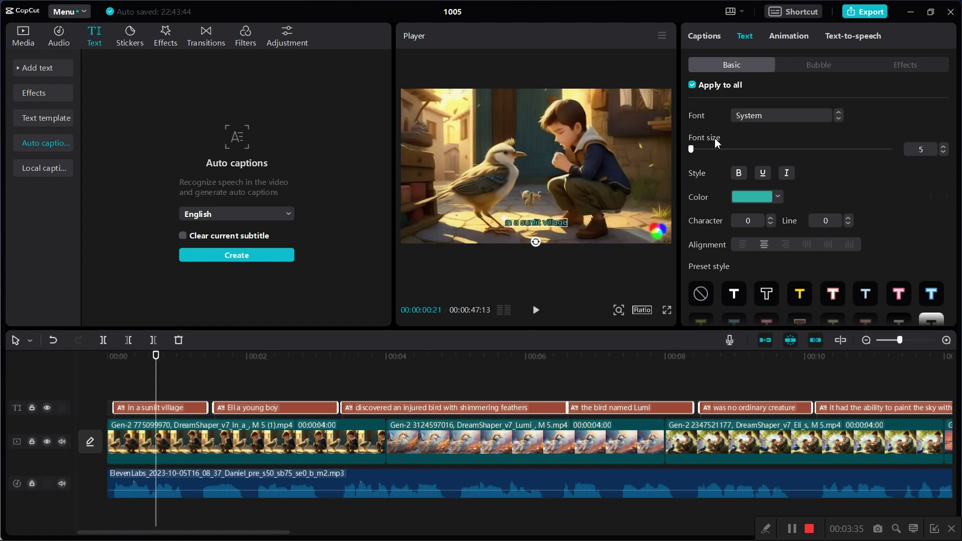
{"action": "left_click", "coordinate": [790, 40]}
{"action": "left_click", "coordinate": [808, 173]}
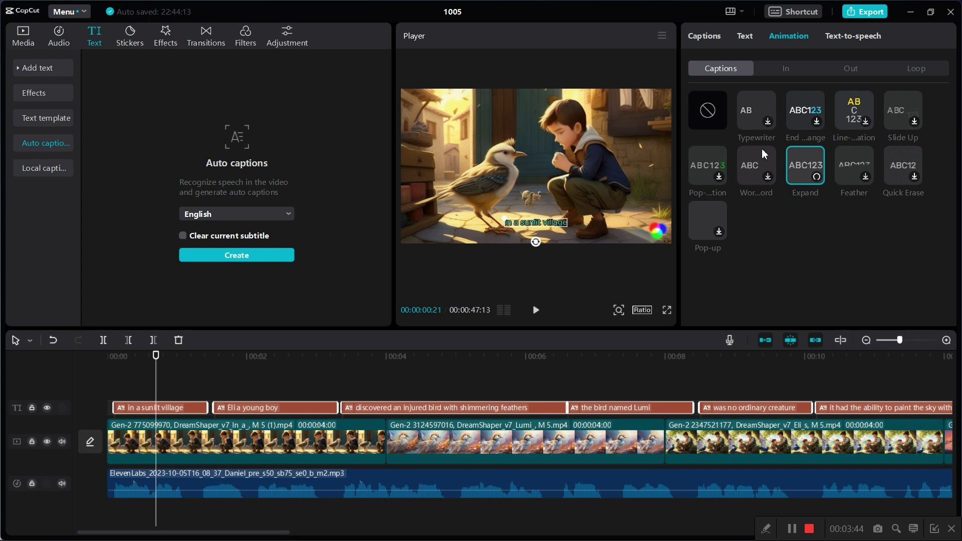
Step: Switch the captions to a different animation and preview the story full screen
{"action": "left_click", "coordinate": [765, 170]}
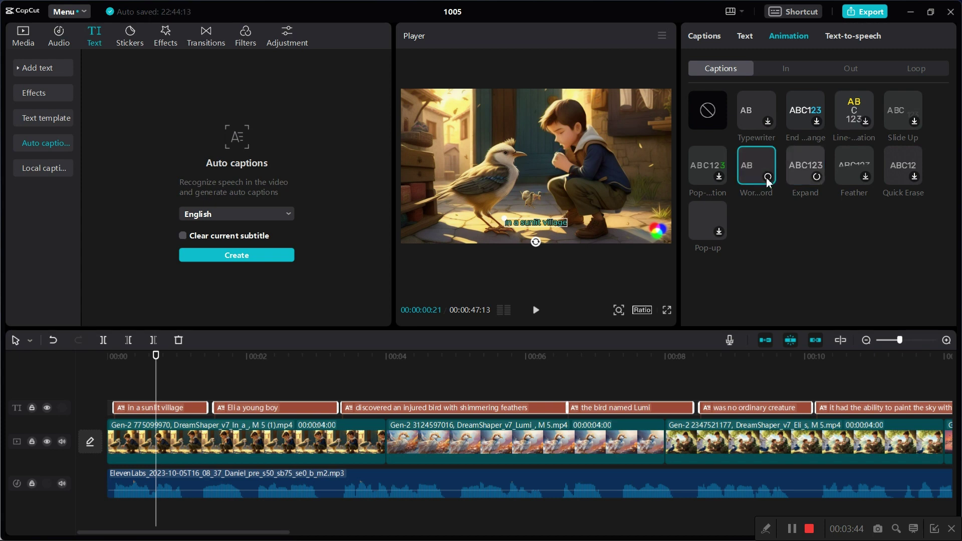
{"action": "left_click", "coordinate": [536, 310]}
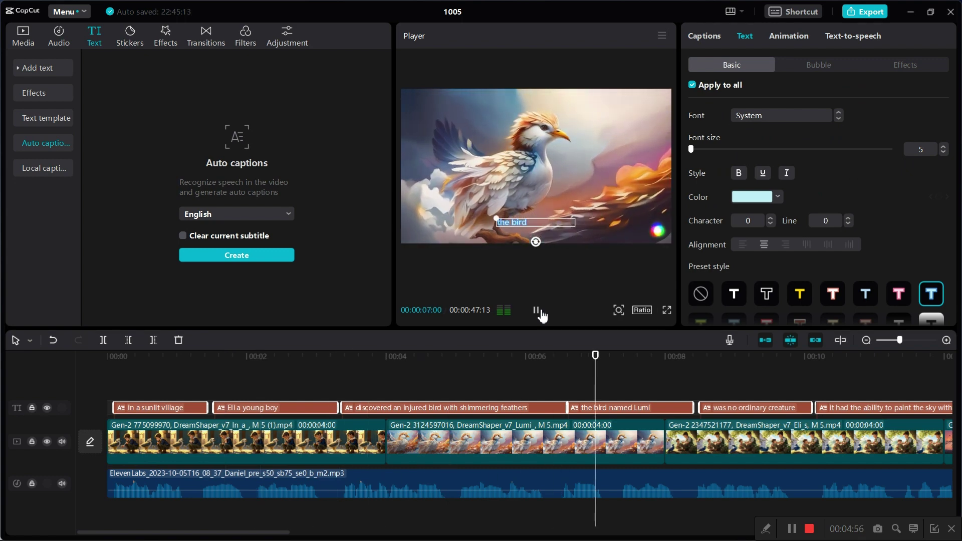
{"action": "left_click", "coordinate": [538, 312]}
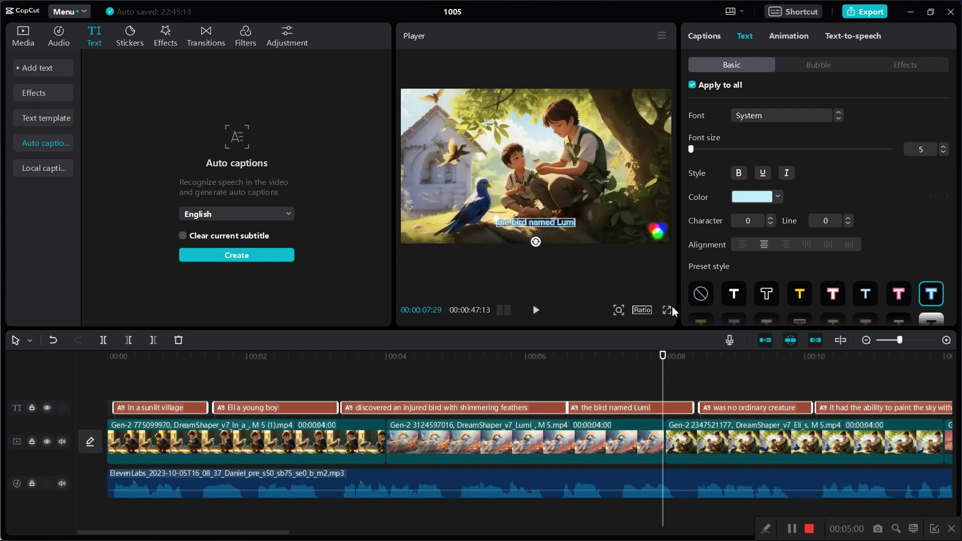
{"action": "left_click", "coordinate": [667, 310]}
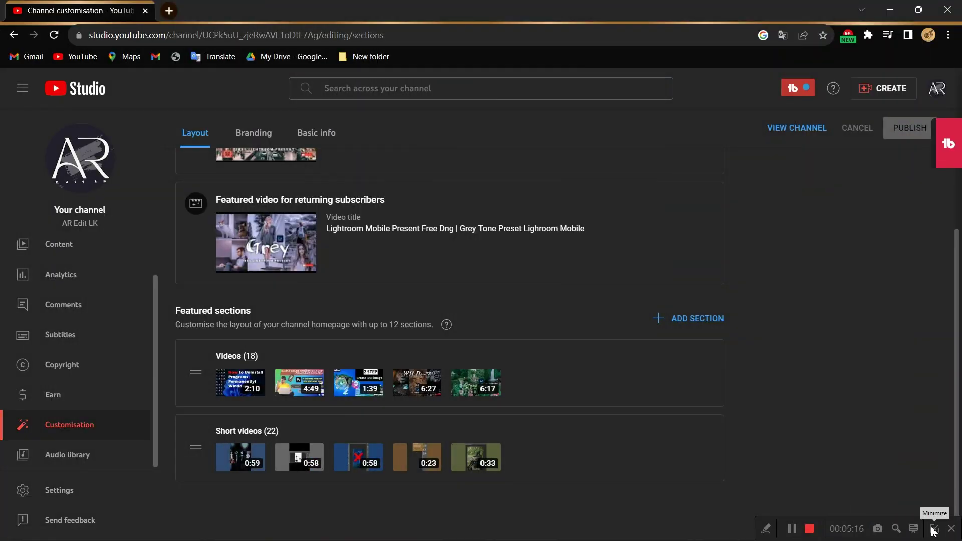
Step: Filter the YouTube Studio Audio library to the Children's genre
{"action": "left_click", "coordinate": [934, 529]}
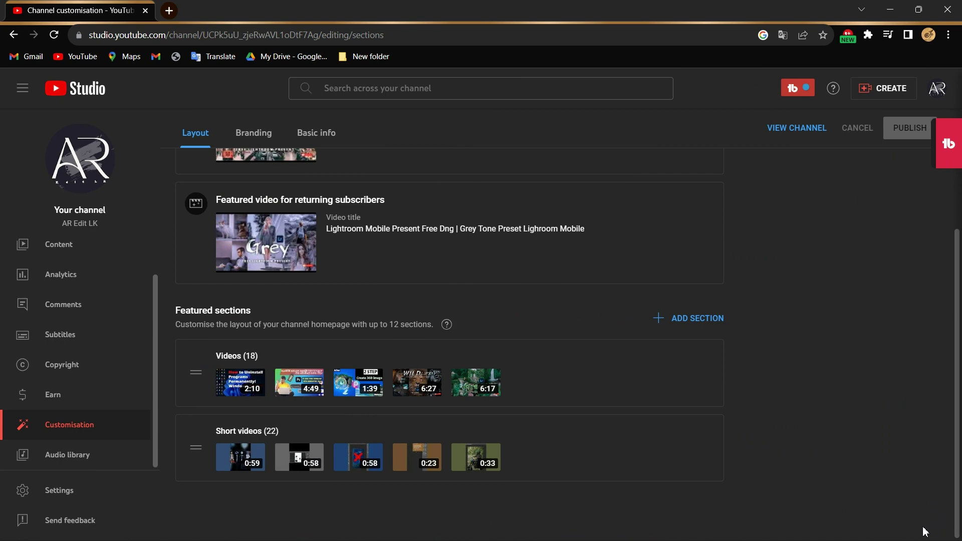
{"action": "left_click", "coordinate": [37, 460]}
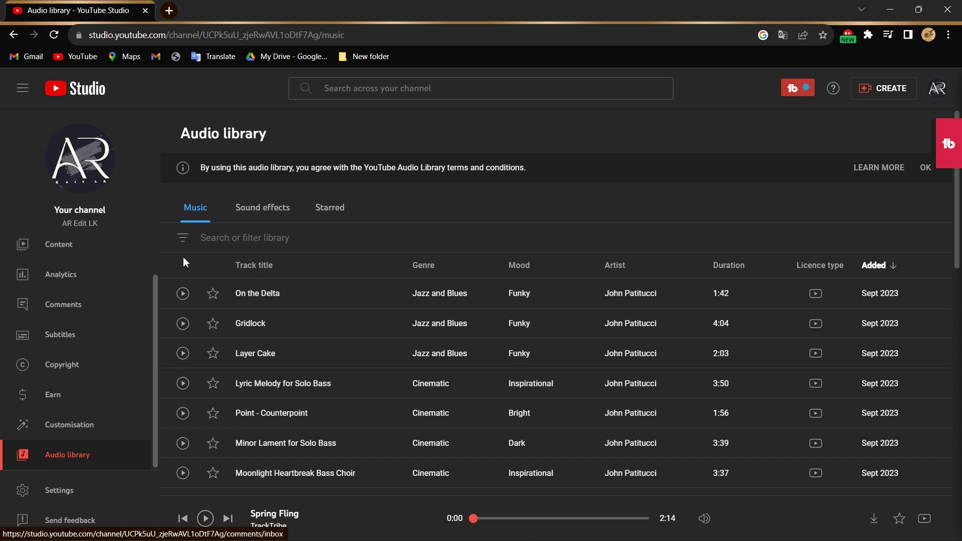
{"action": "left_click", "coordinate": [184, 243]}
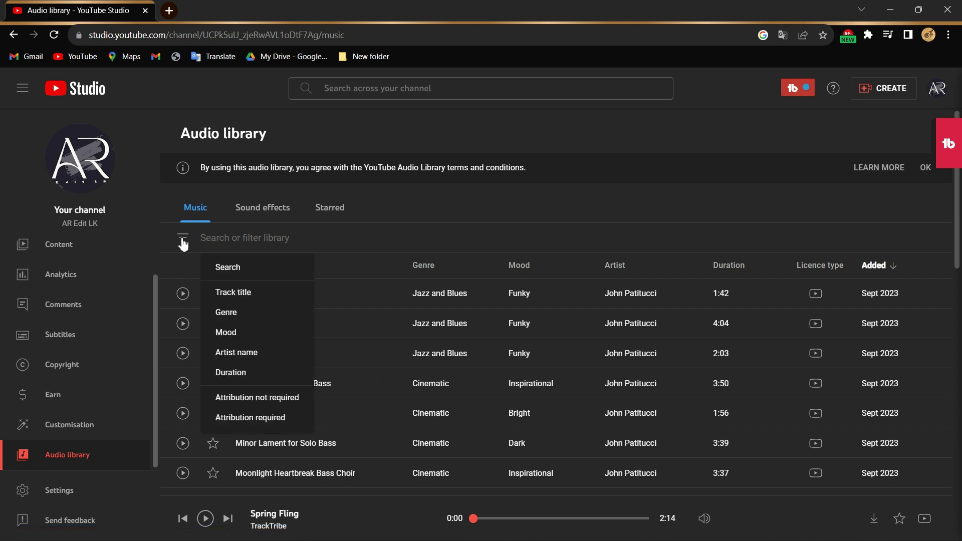
{"action": "left_click", "coordinate": [226, 313]}
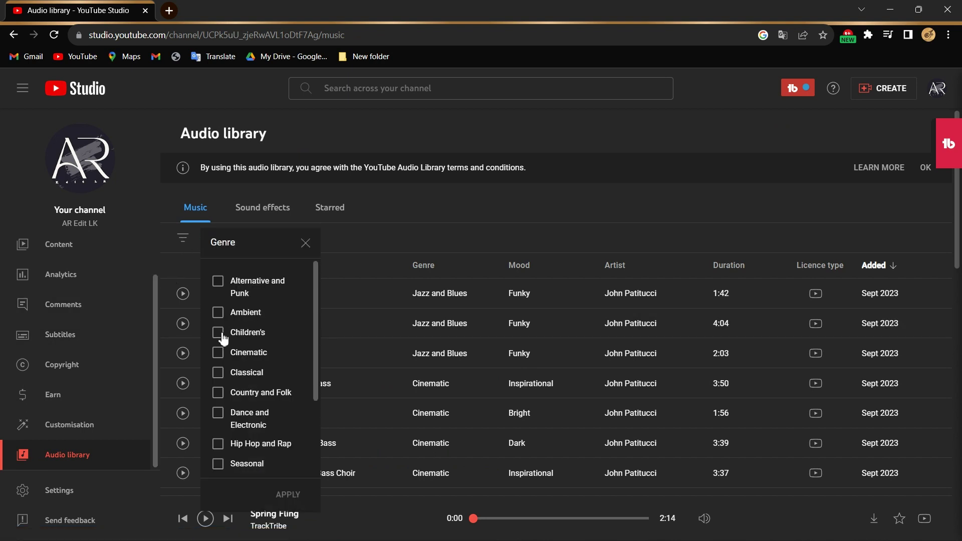
{"action": "left_click", "coordinate": [219, 334]}
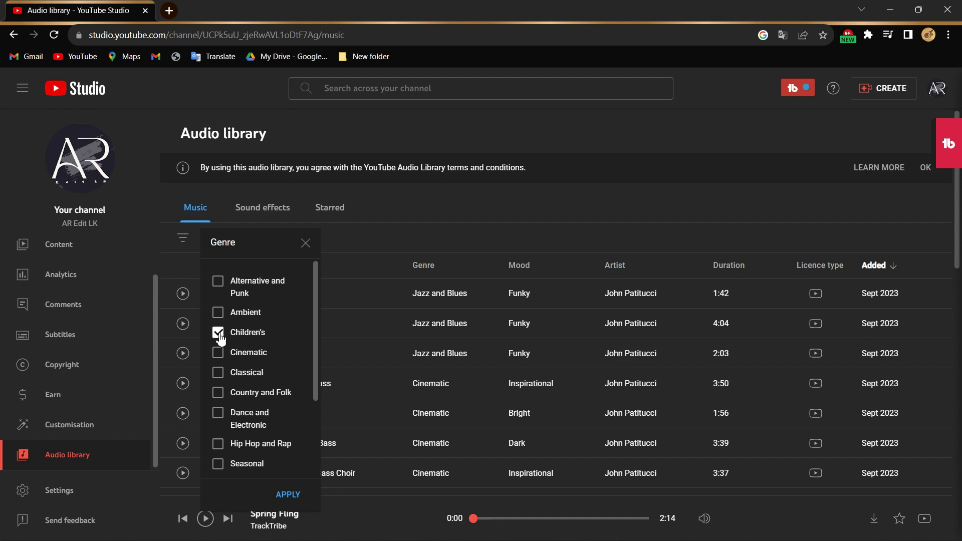
{"action": "left_click", "coordinate": [283, 496]}
Step: Play the 2:18 track Bedtime and download it
{"action": "scroll", "coordinate": [317, 308], "scroll_direction": "down", "scroll_amount": 5}
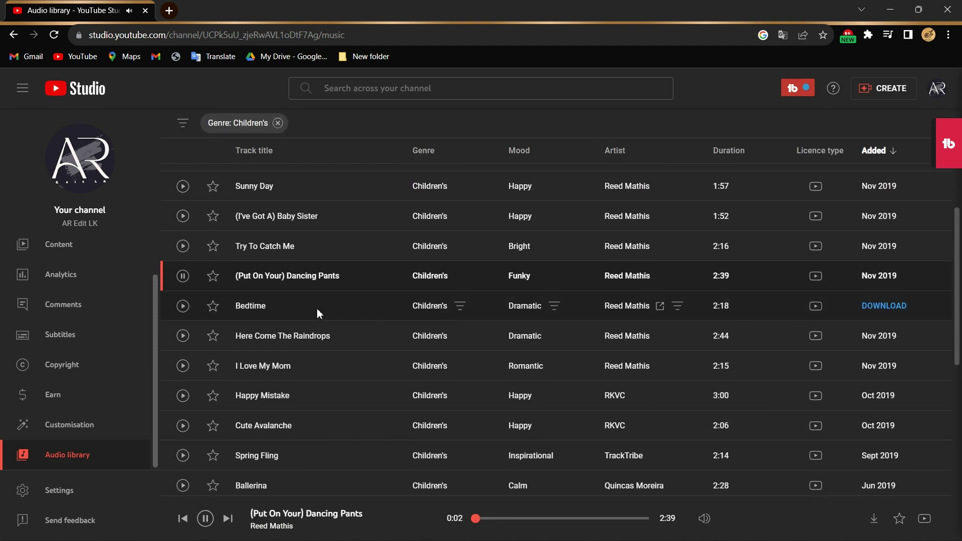
{"action": "left_click", "coordinate": [183, 306]}
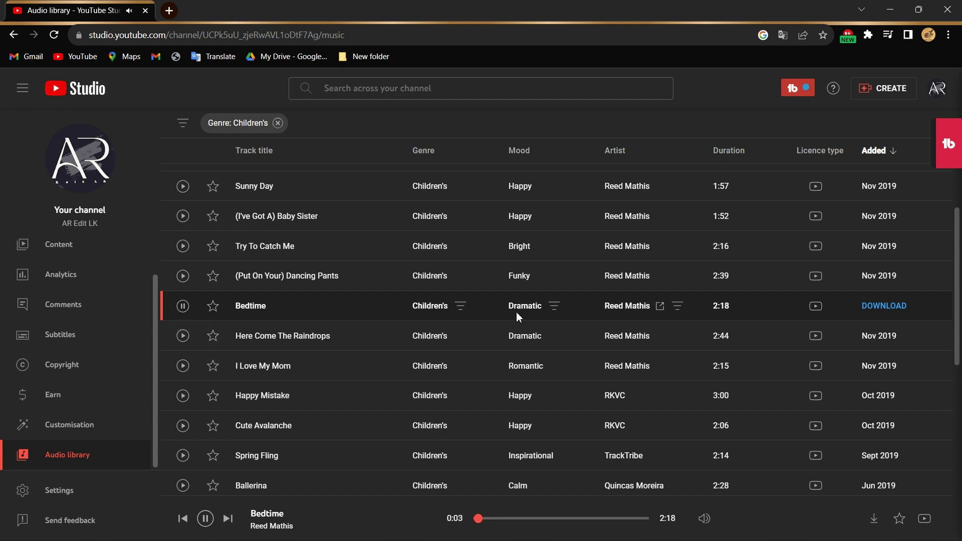
{"action": "left_click", "coordinate": [873, 520]}
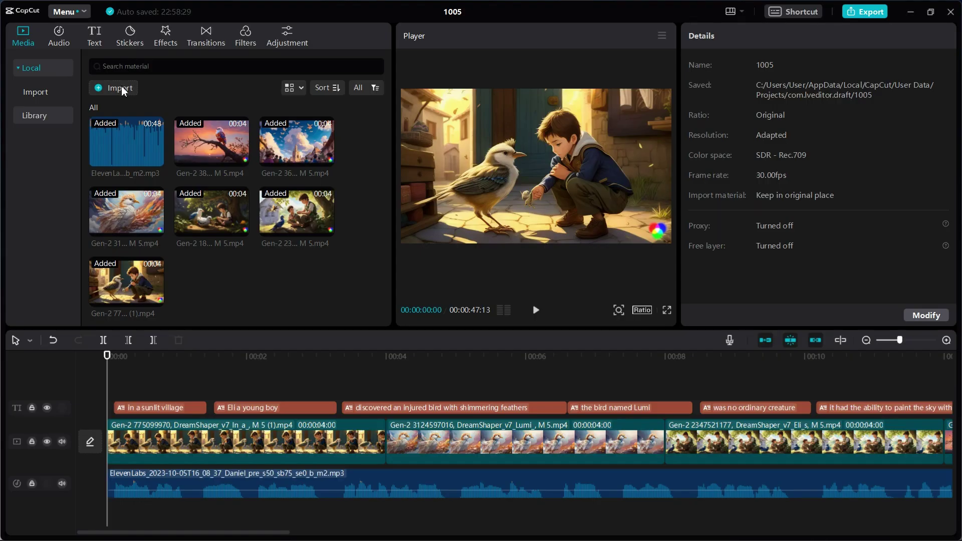
Step: Import the Bedtime music file and add it to its own audio track
{"action": "left_click", "coordinate": [121, 87]}
{"action": "left_click", "coordinate": [134, 158]}
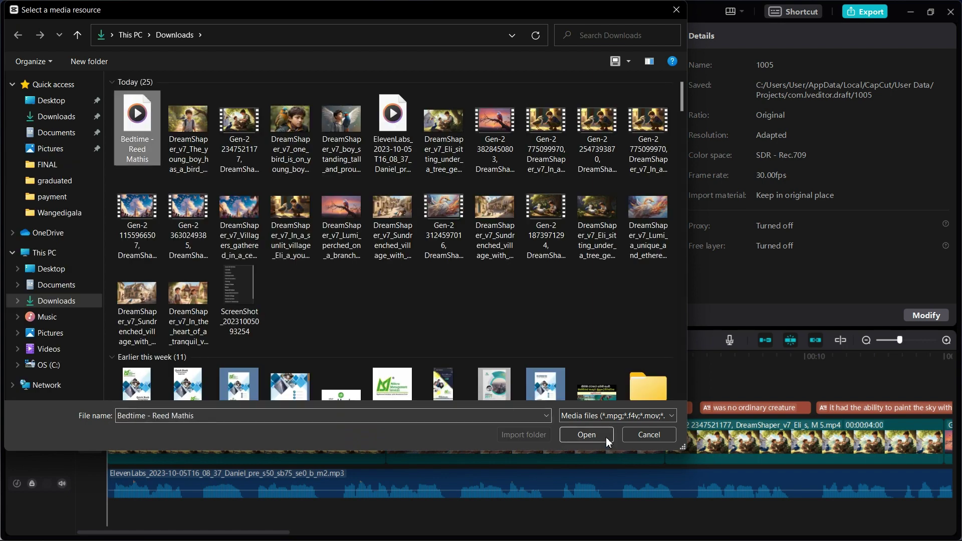
{"action": "left_click", "coordinate": [586, 435]}
{"action": "left_click", "coordinate": [241, 300]}
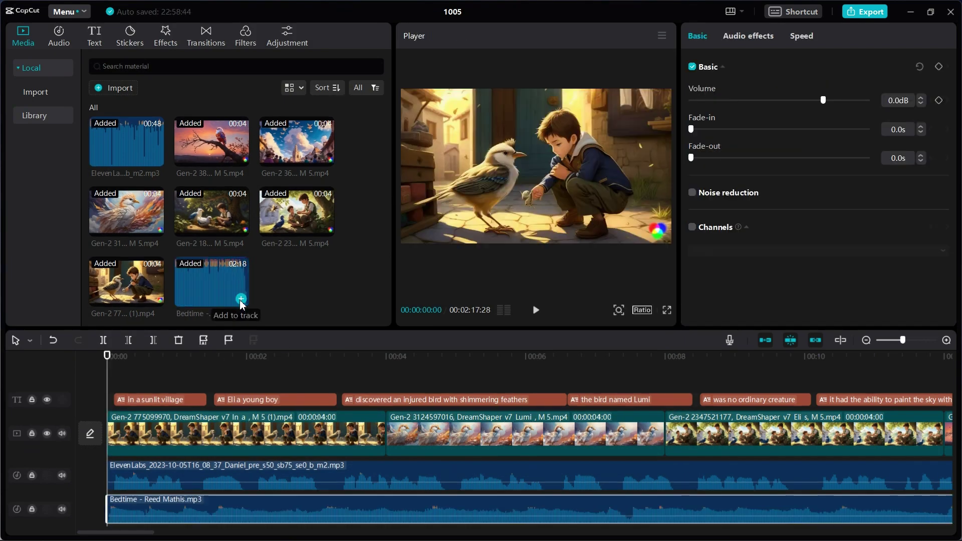
Step: Lower the Bedtime music volume to -31.1dB and play back the mix
{"action": "left_click", "coordinate": [765, 100]}
{"action": "left_click", "coordinate": [753, 101]}
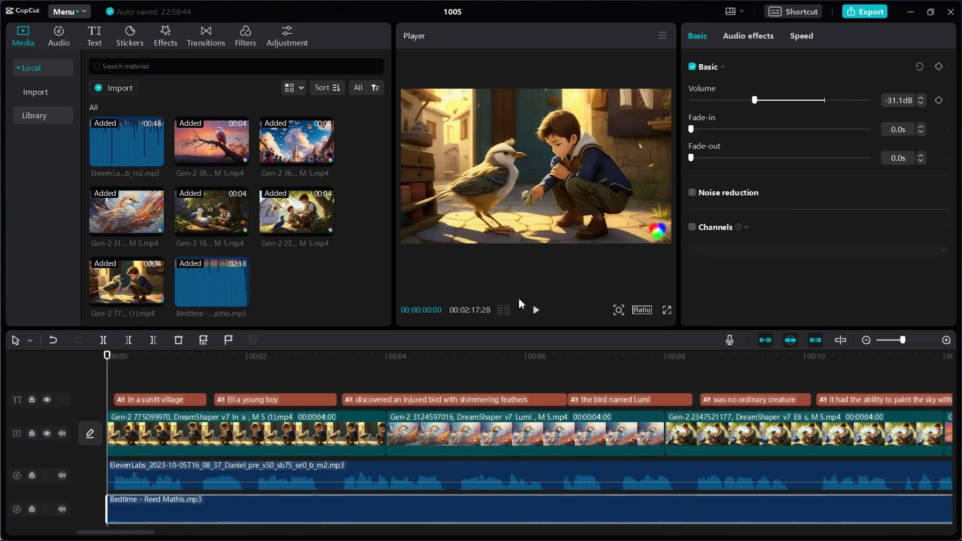
{"action": "left_click", "coordinate": [536, 312]}
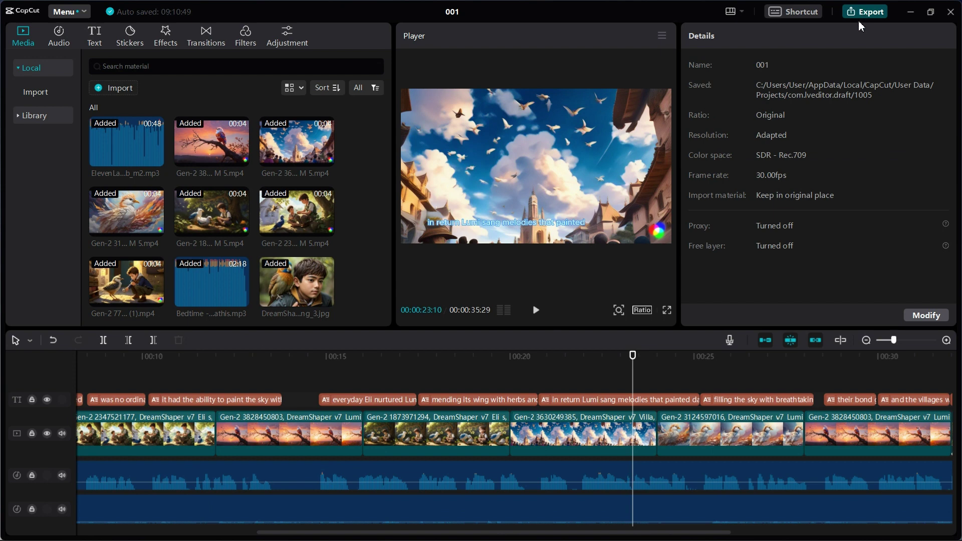
Step: Export the video titled 'cartoon 1' as a 720P mp4
{"action": "left_click", "coordinate": [861, 26]}
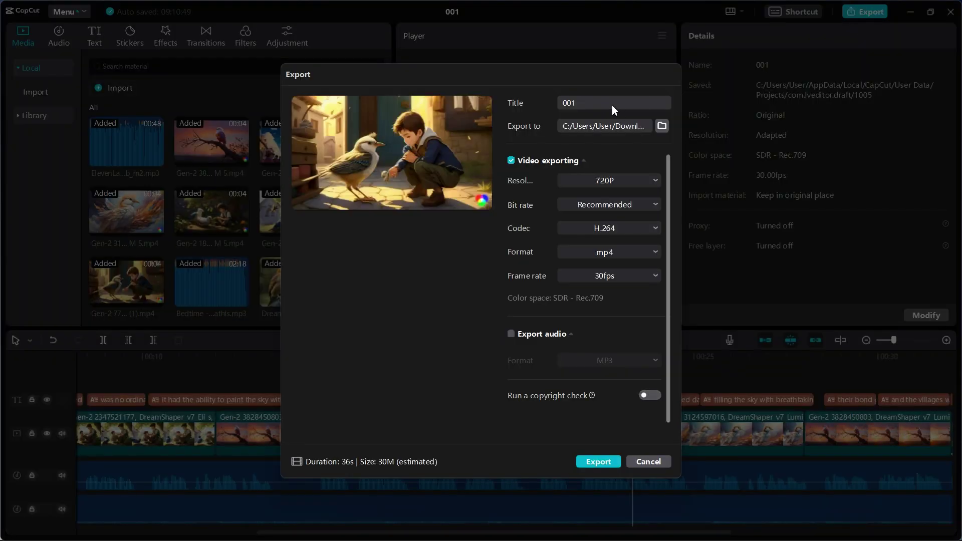
{"action": "left_click", "coordinate": [611, 103]}
{"action": "key", "text": "BackSpace"}
{"action": "type", "text": "cartoon 1"}
{"action": "left_click", "coordinate": [599, 462]}
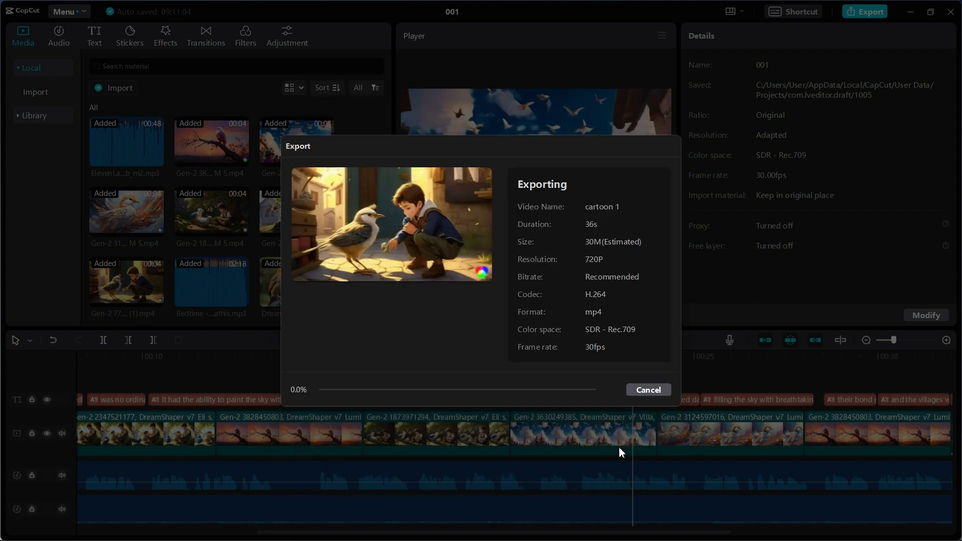